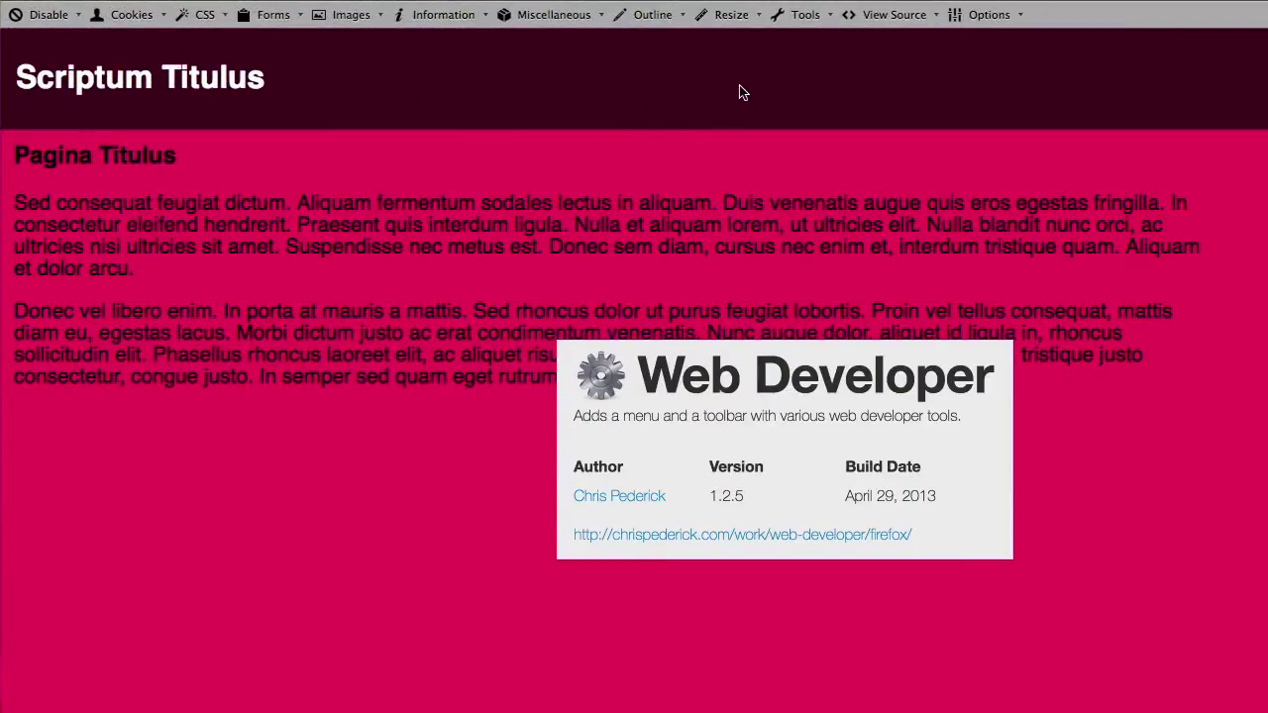
Step: Show the practice page in the Responsive Layouts view and collapse all the layout previews
click(733, 15)
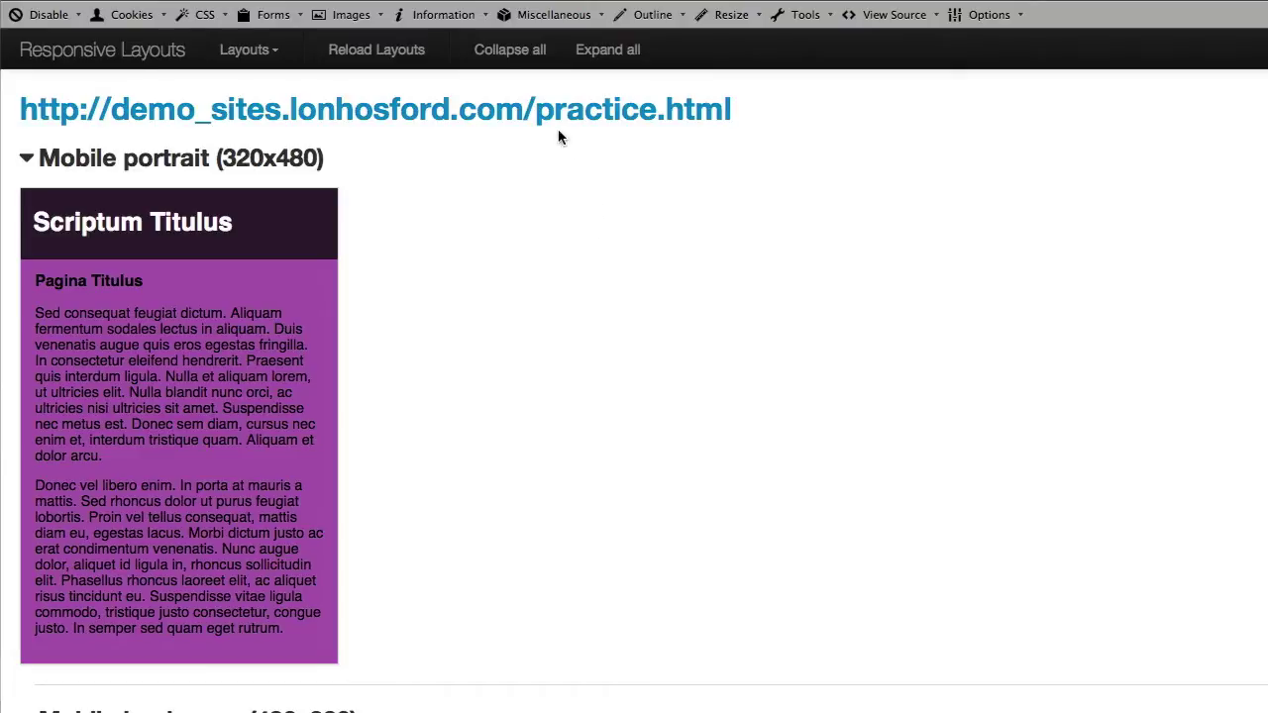
click(514, 54)
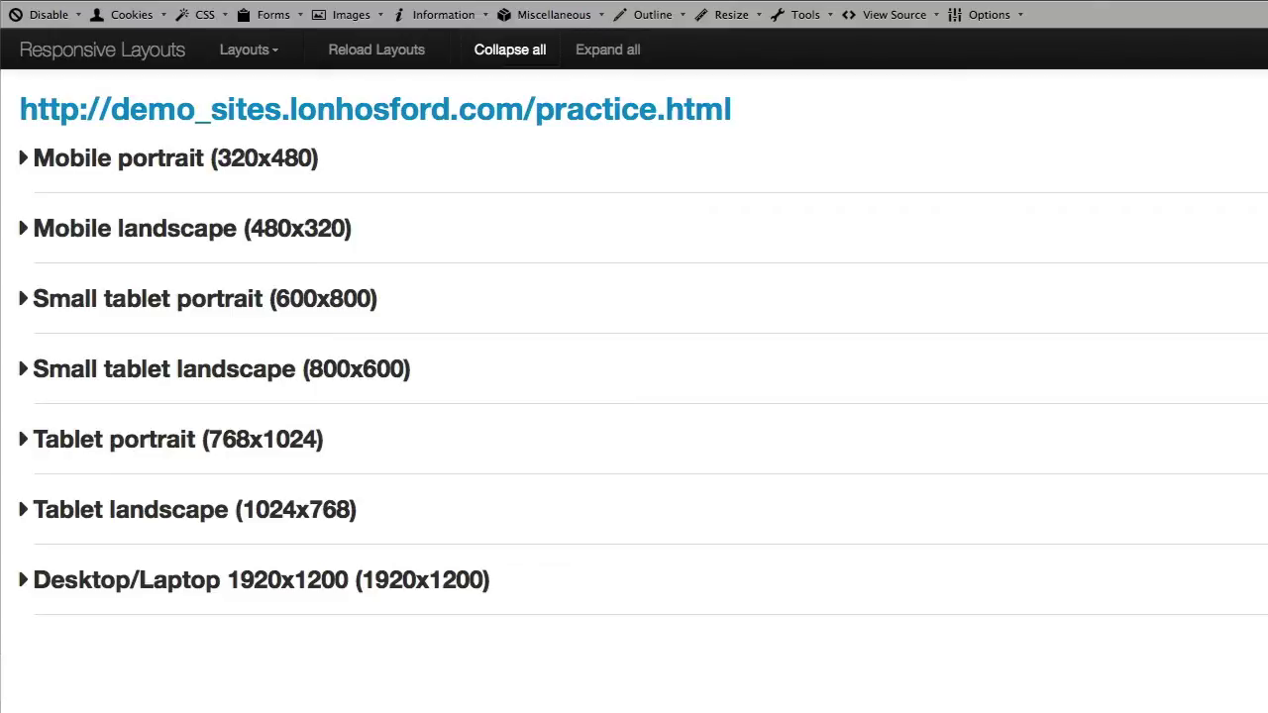
Step: Expand the Mobile portrait (320x480) and Mobile landscape (480x320) previews and look over how the page renders in them
click(25, 159)
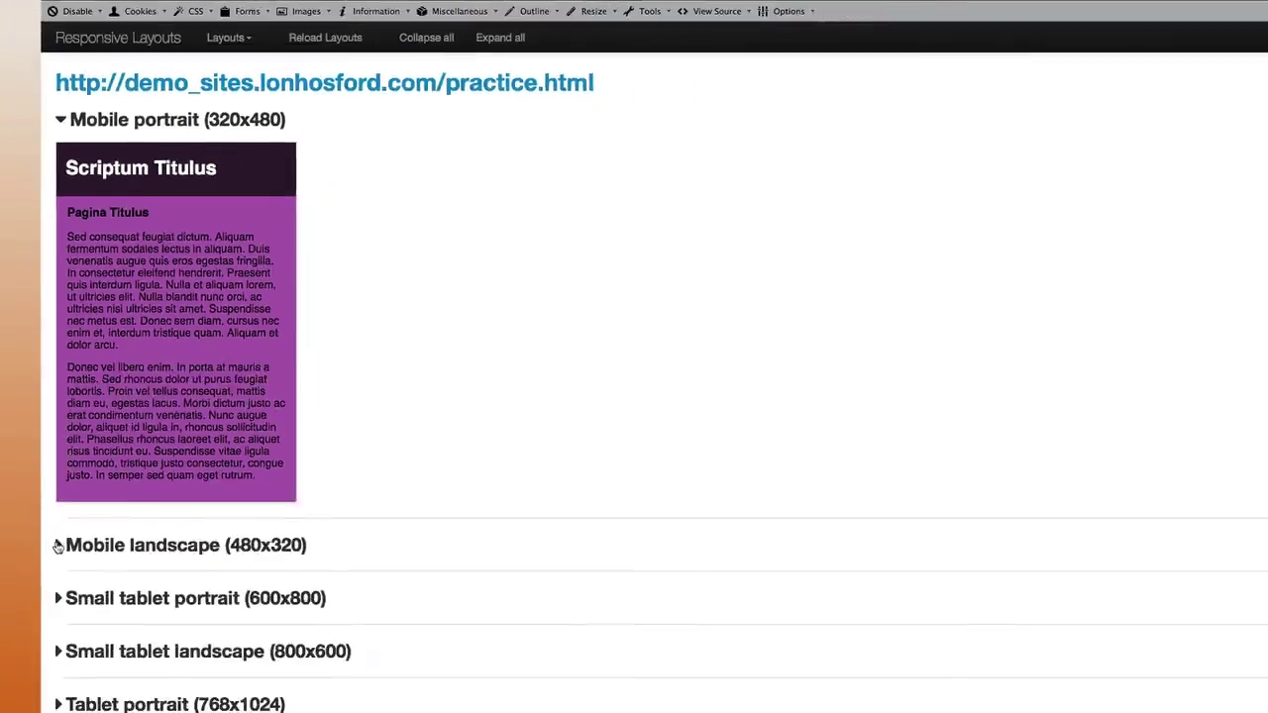
click(26, 712)
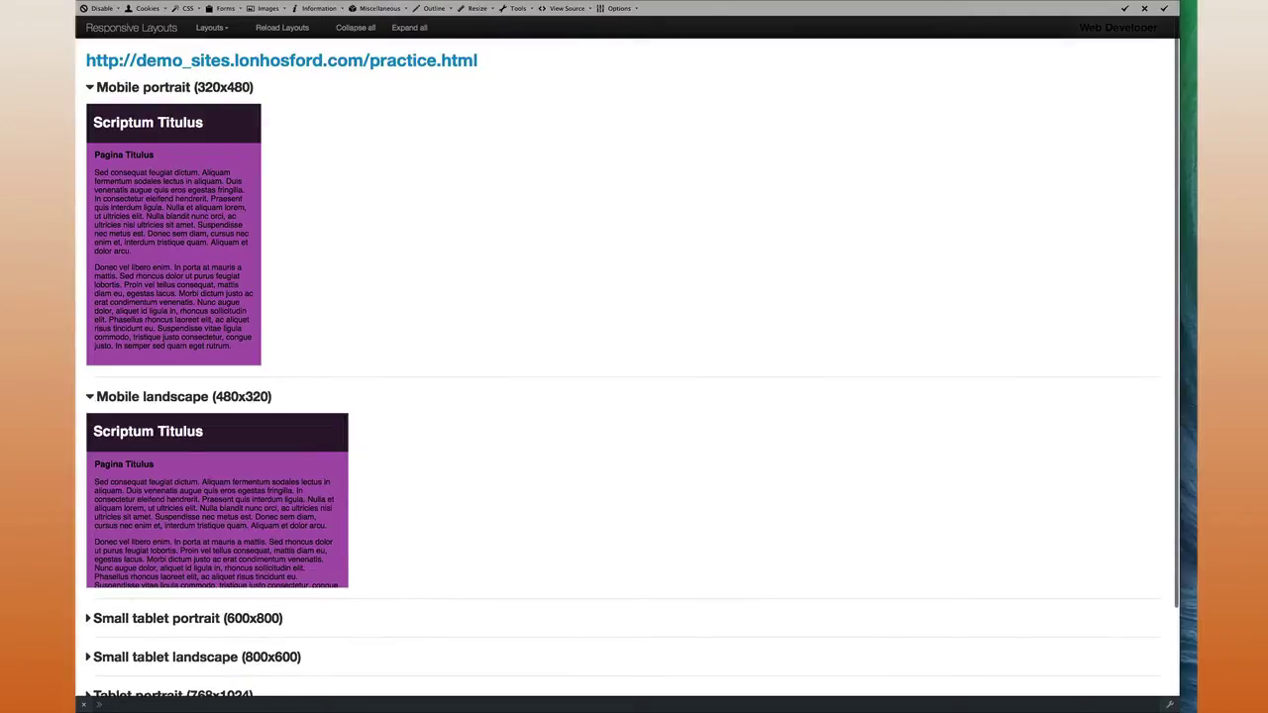
scroll(228, 505, down, 2)
scroll(229, 505, up, 1)
scroll(229, 505, up, 1)
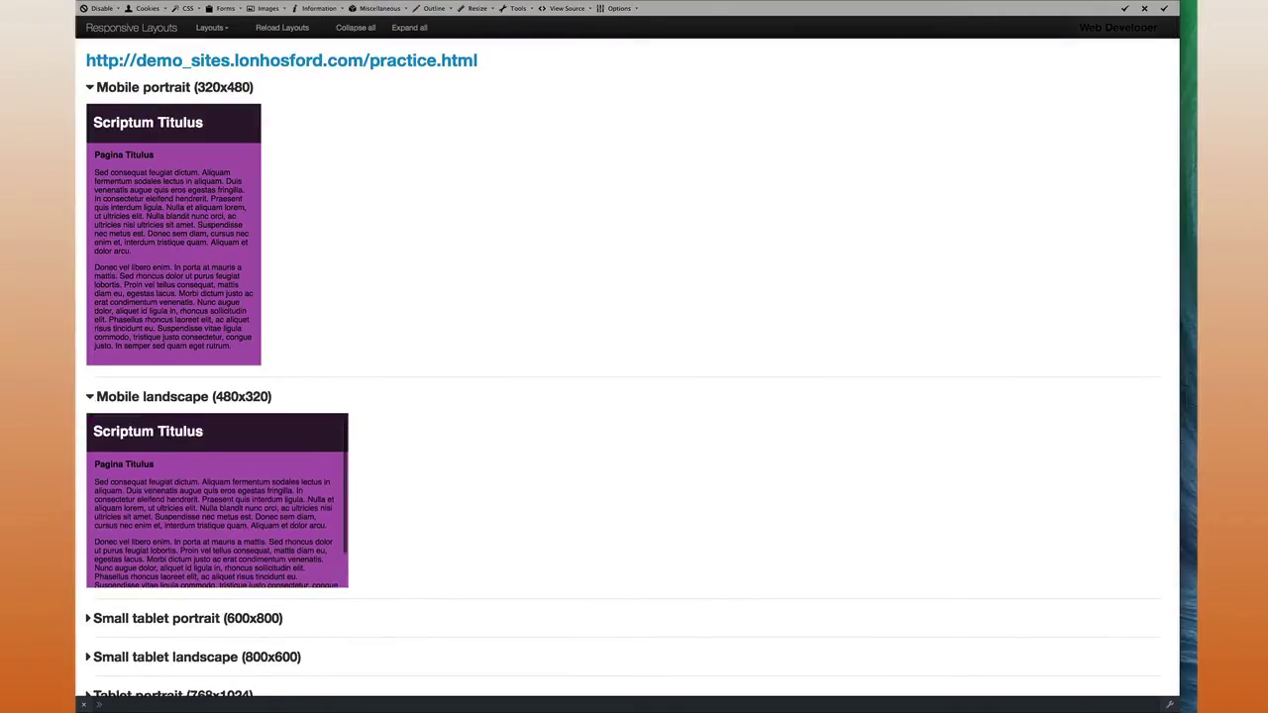
scroll(229, 505, down, 1)
scroll(229, 504, up, 1)
scroll(228, 505, down, 2)
scroll(229, 505, up, 1)
scroll(229, 505, down, 2)
scroll(229, 504, up, 2)
Step: Expand the Small tablet portrait (600x800) preview and view its full page layout
scroll(450, 443, down, 3)
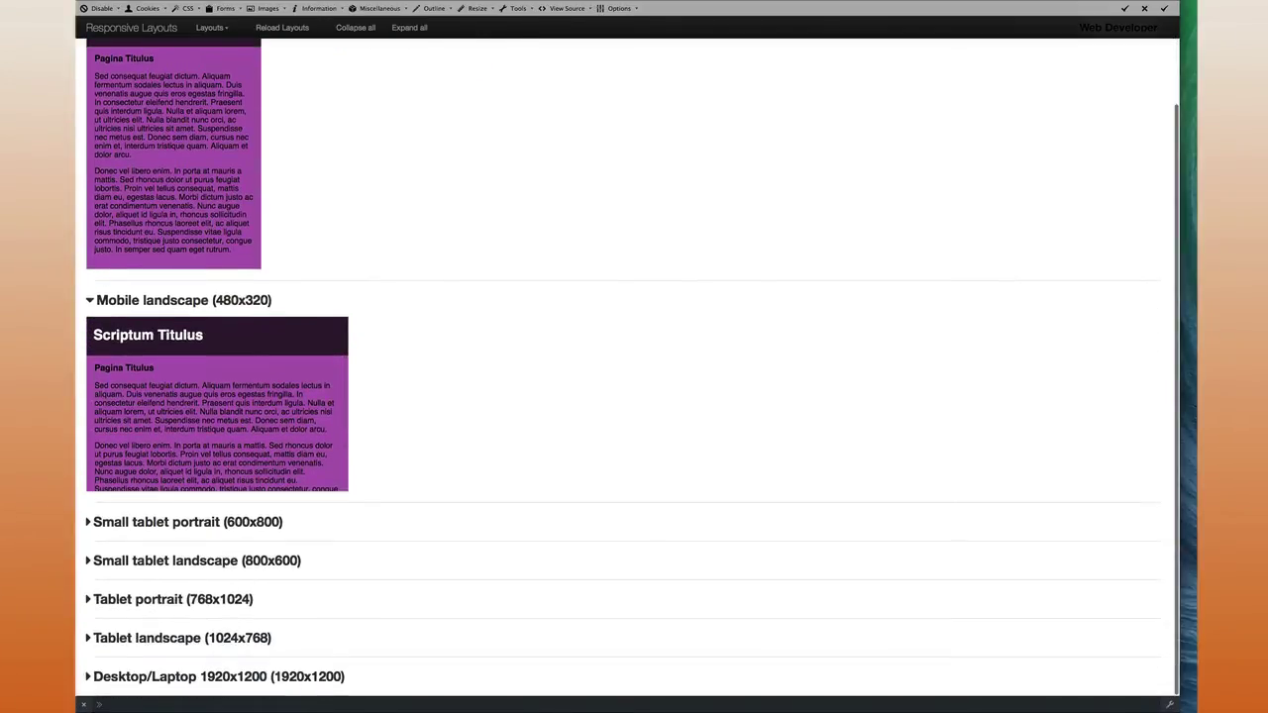
click(89, 522)
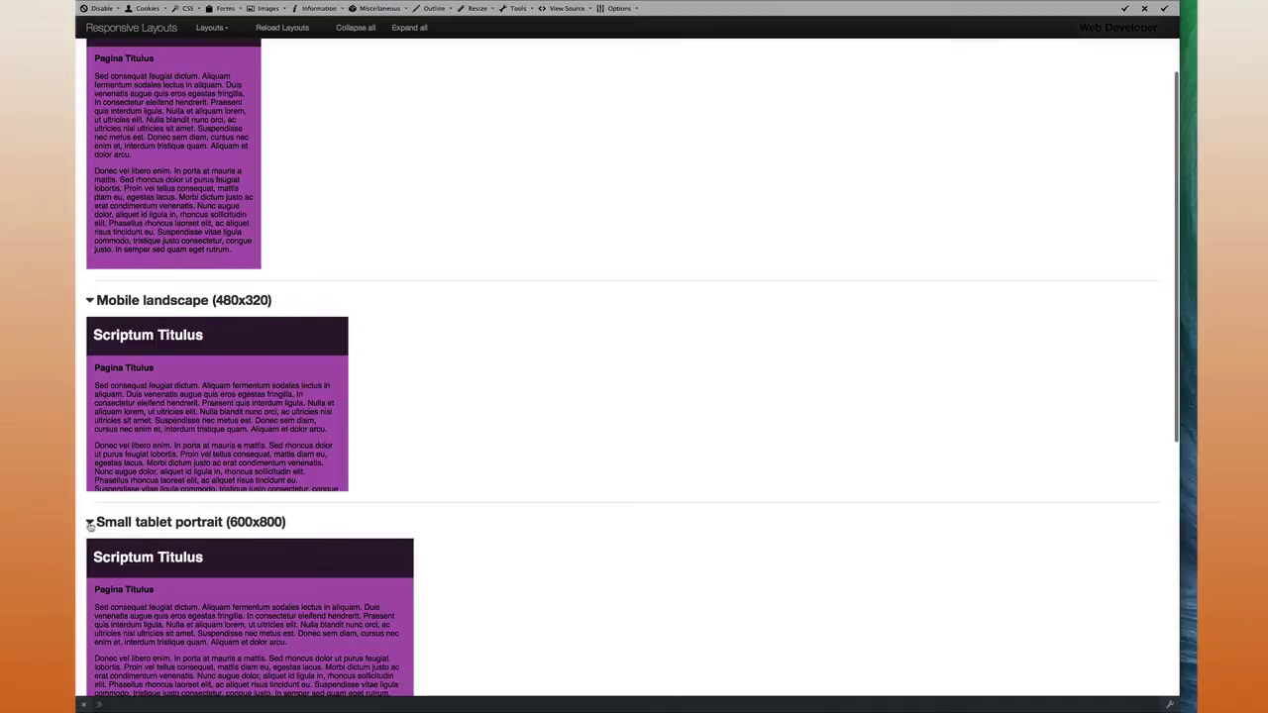
scroll(568, 449, down, 5)
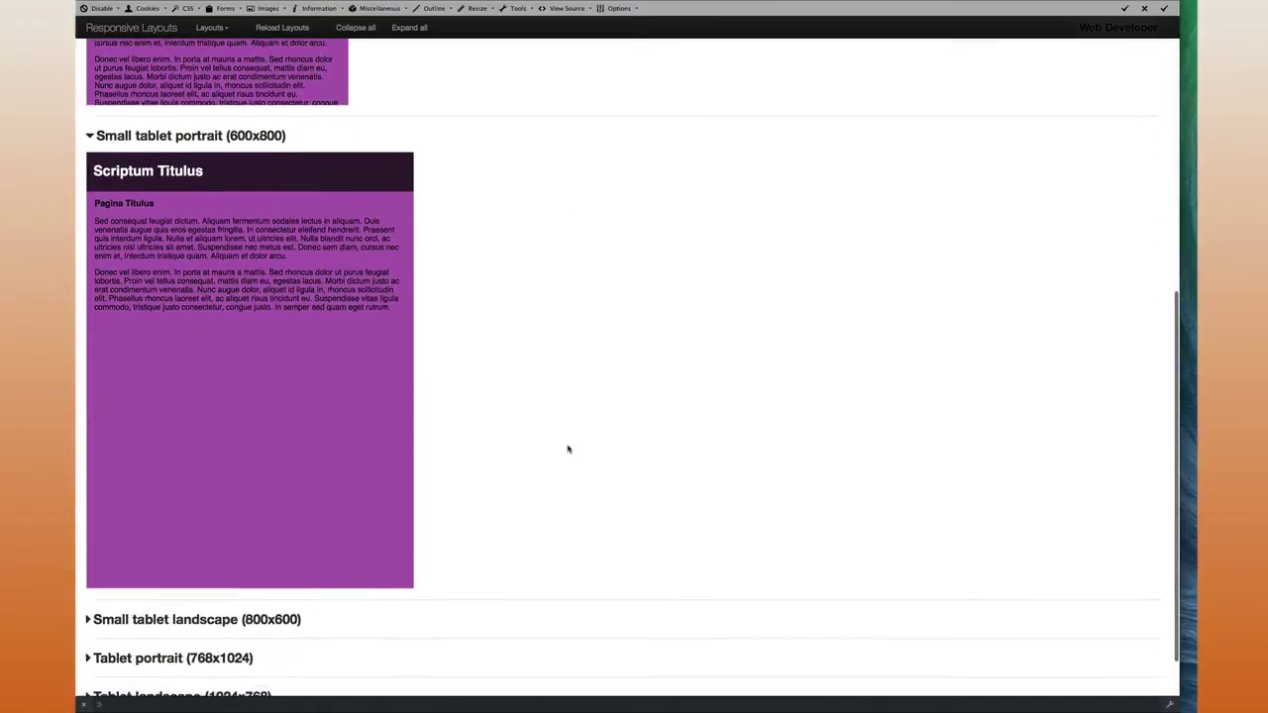
Step: Expand the Small tablet landscape (800x600) preview and compare its styling with the Small tablet portrait preview
scroll(568, 449, down, 1)
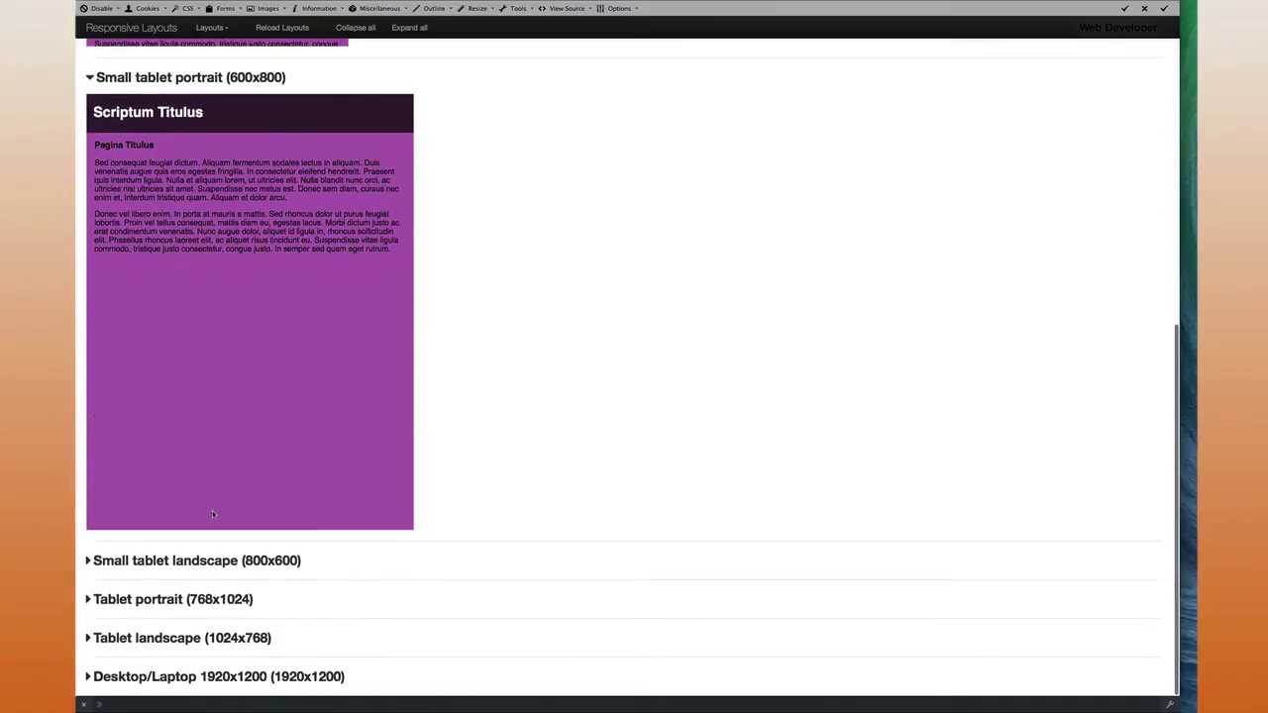
click(88, 560)
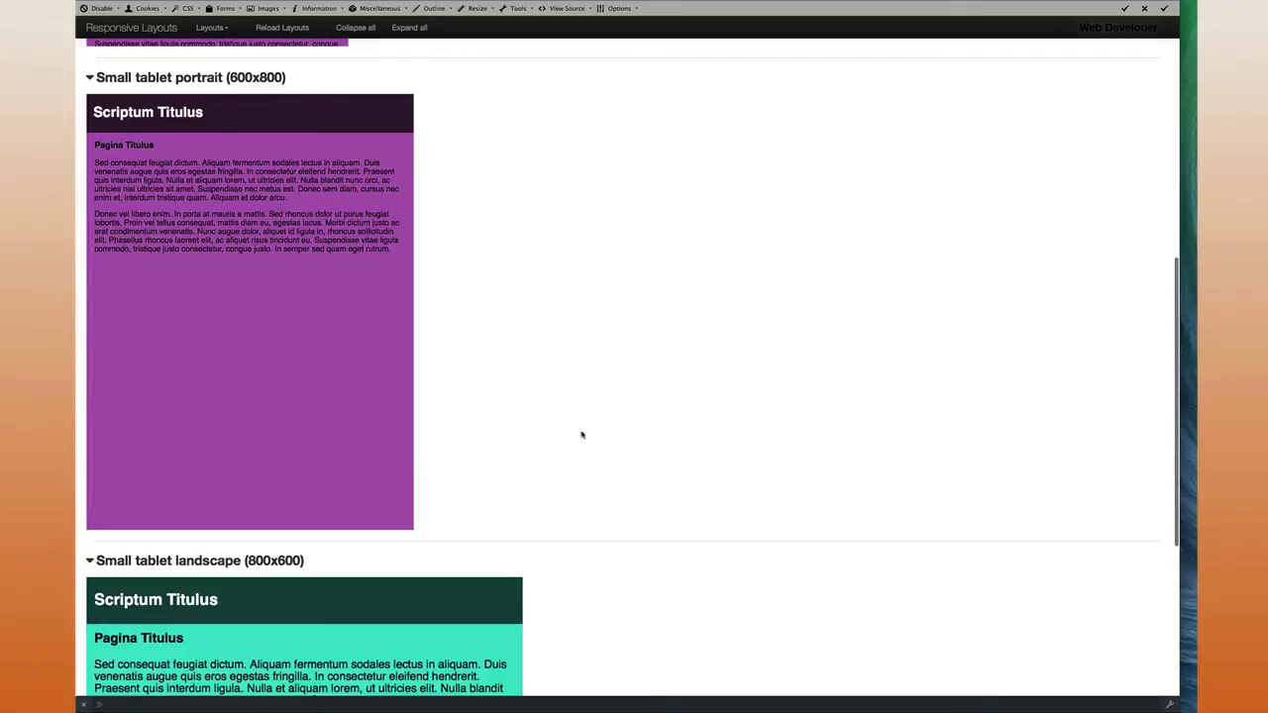
scroll(584, 434, down, 5)
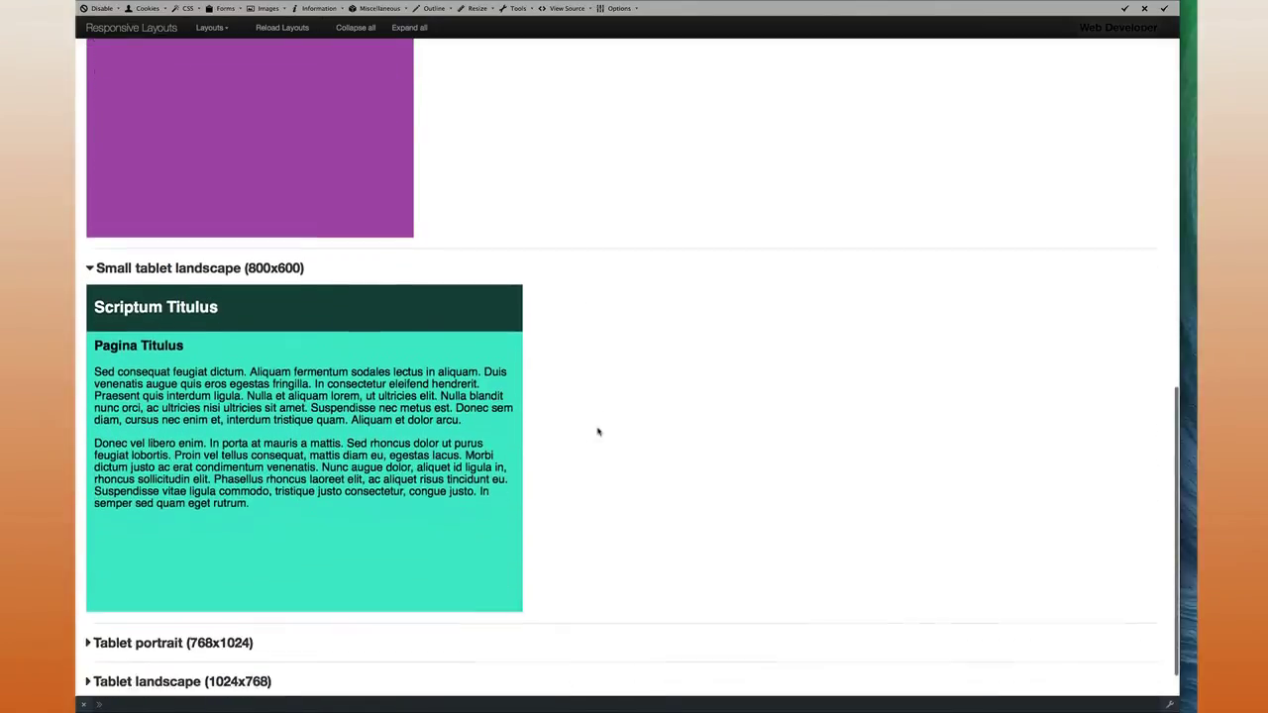
scroll(597, 431, down, 1)
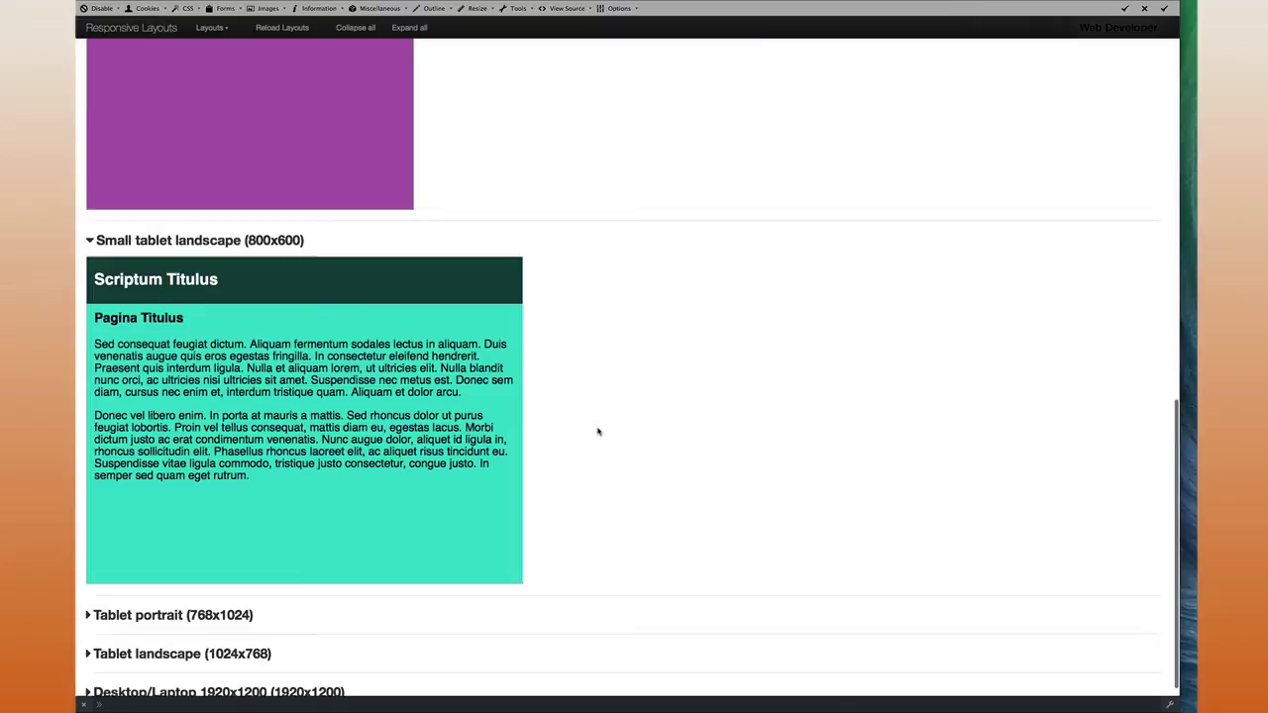
scroll(598, 431, up, 2)
scroll(598, 431, up, 4)
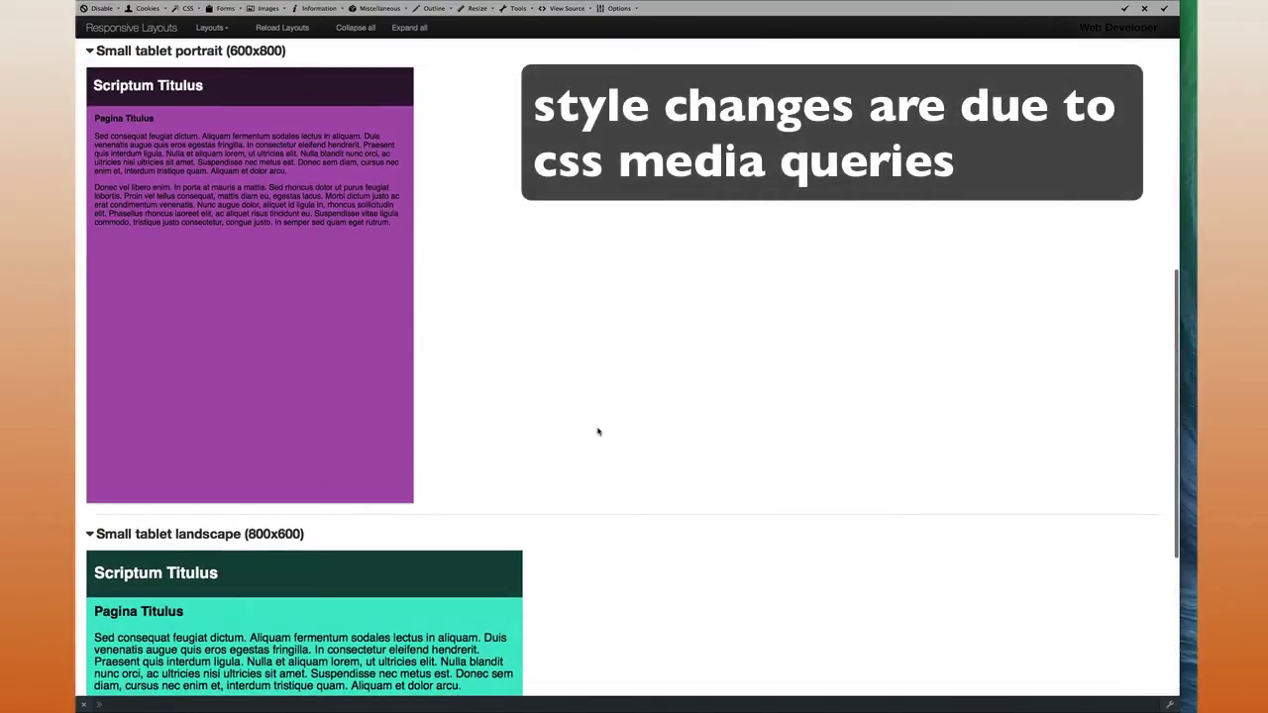
scroll(597, 431, down, 5)
scroll(597, 431, down, 1)
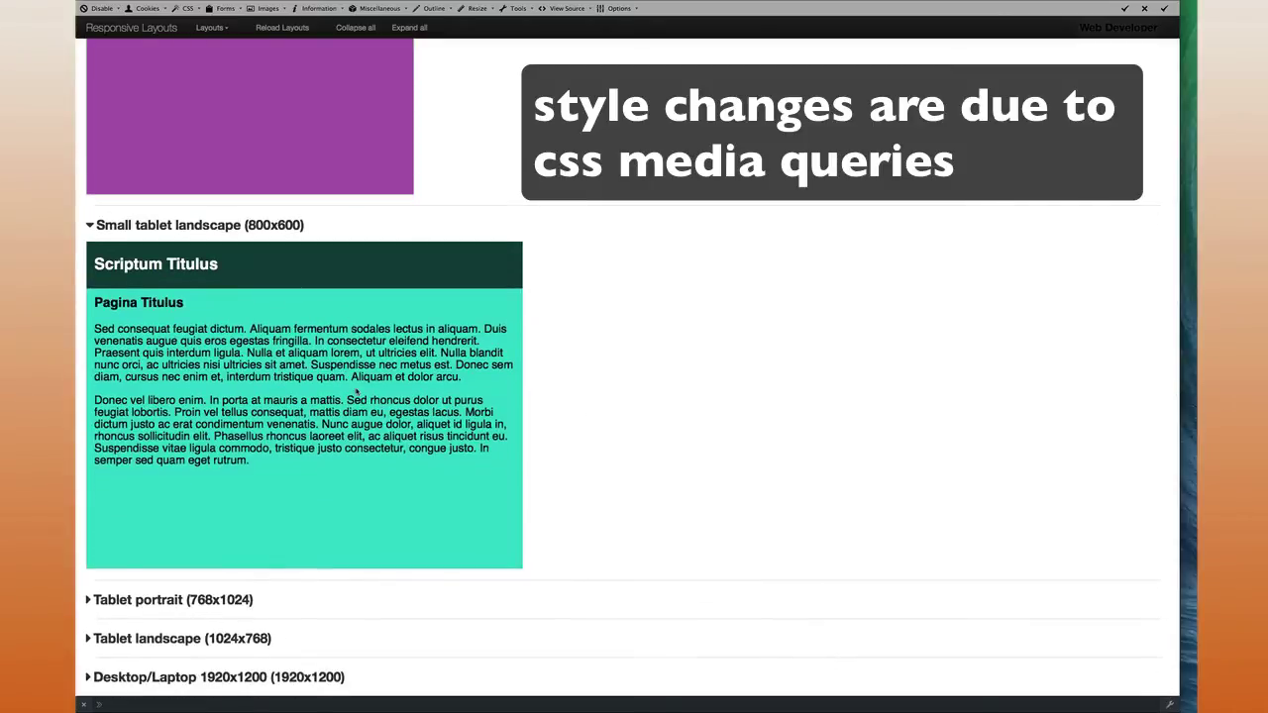
scroll(357, 391, up, 4)
scroll(356, 391, up, 2)
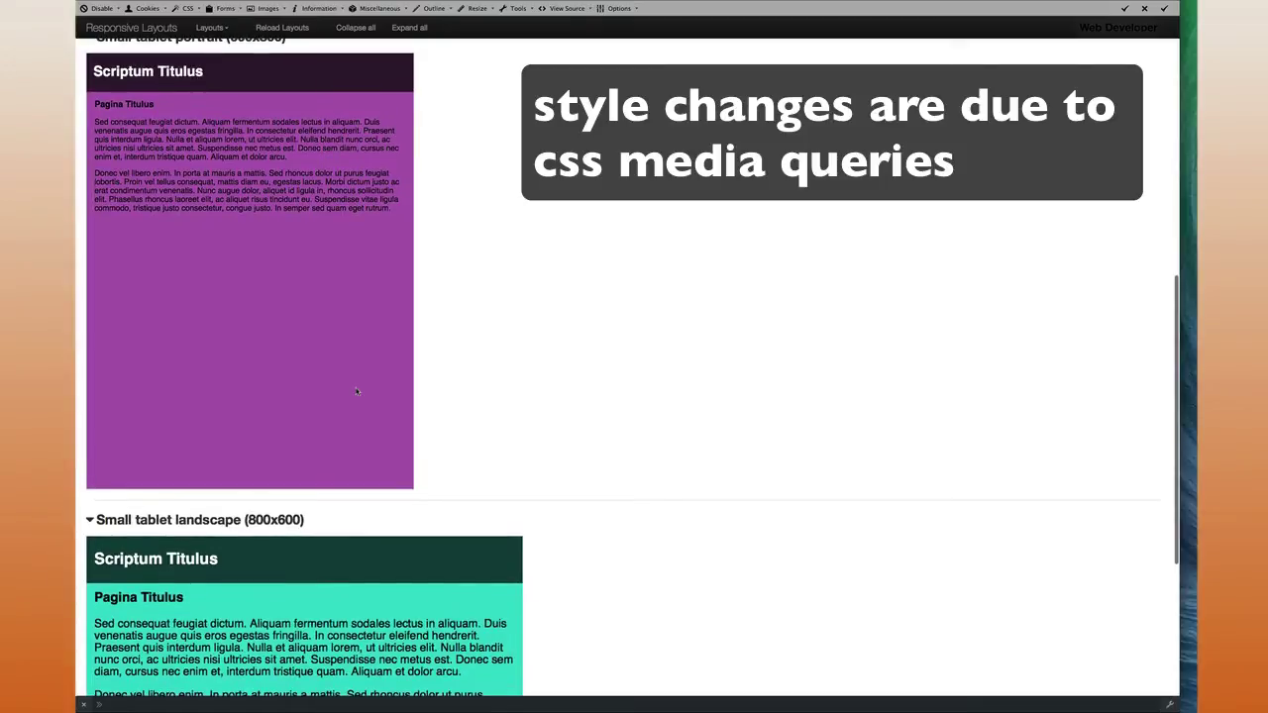
scroll(605, 406, down, 1)
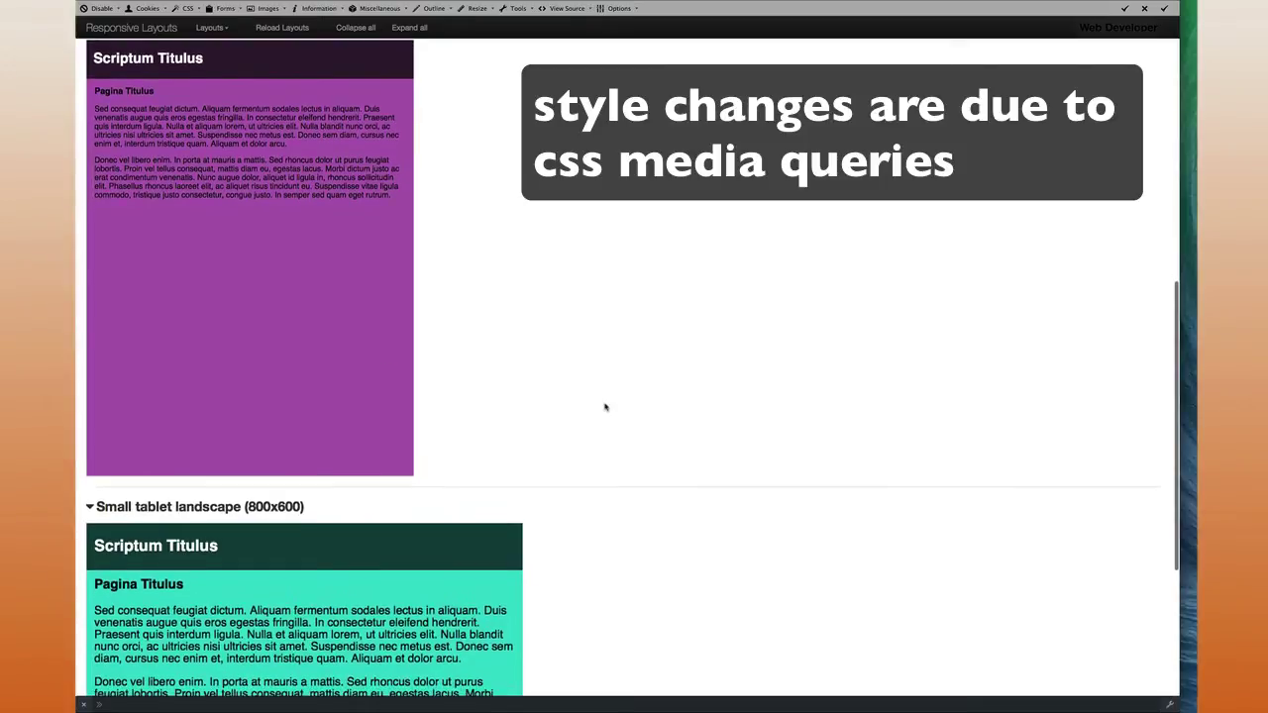
scroll(605, 406, down, 1)
scroll(606, 406, down, 5)
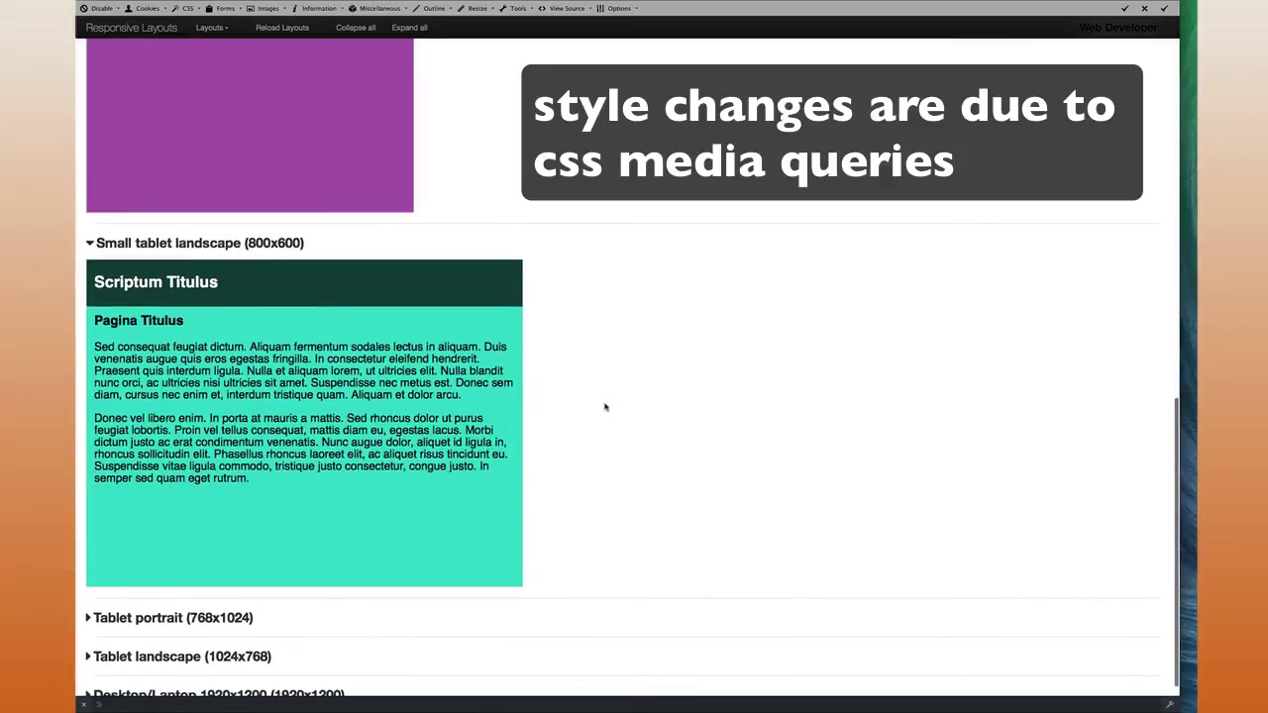
Step: Expand the Tablet portrait (768x1024) preview and examine the page layout inside it
scroll(605, 407, down, 1)
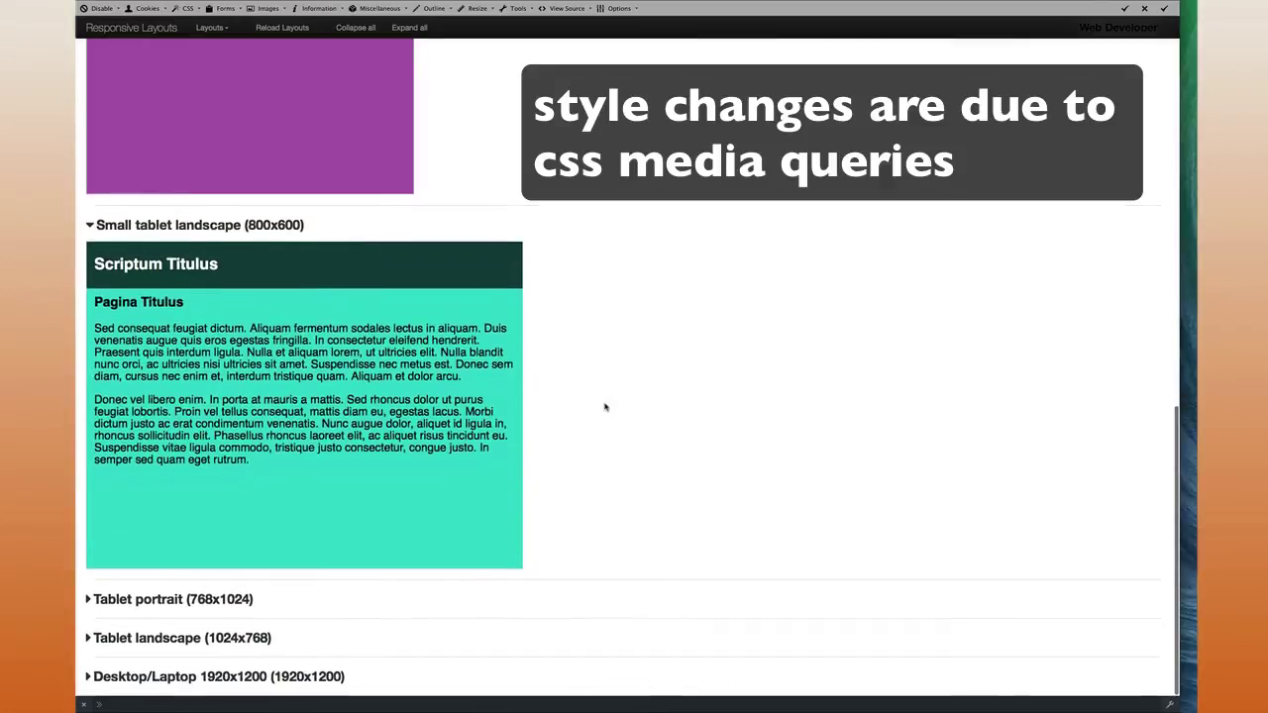
click(88, 600)
scroll(578, 505, down, 5)
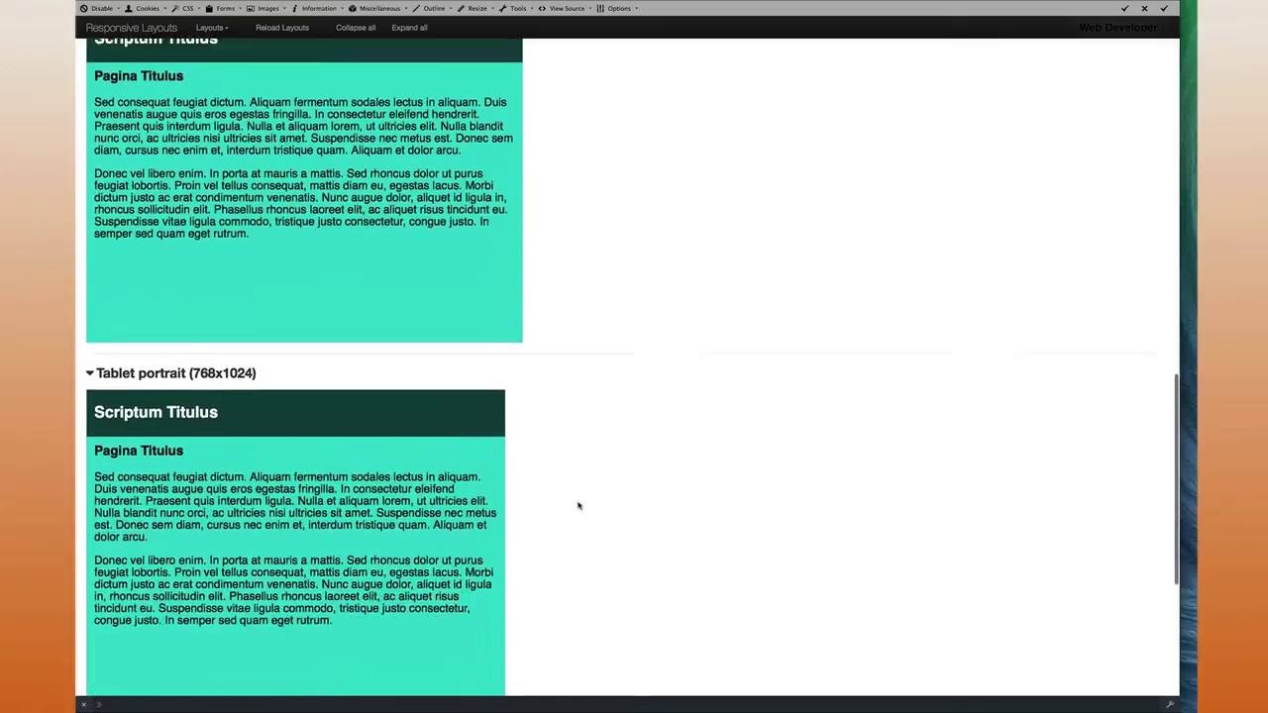
scroll(579, 506, down, 4)
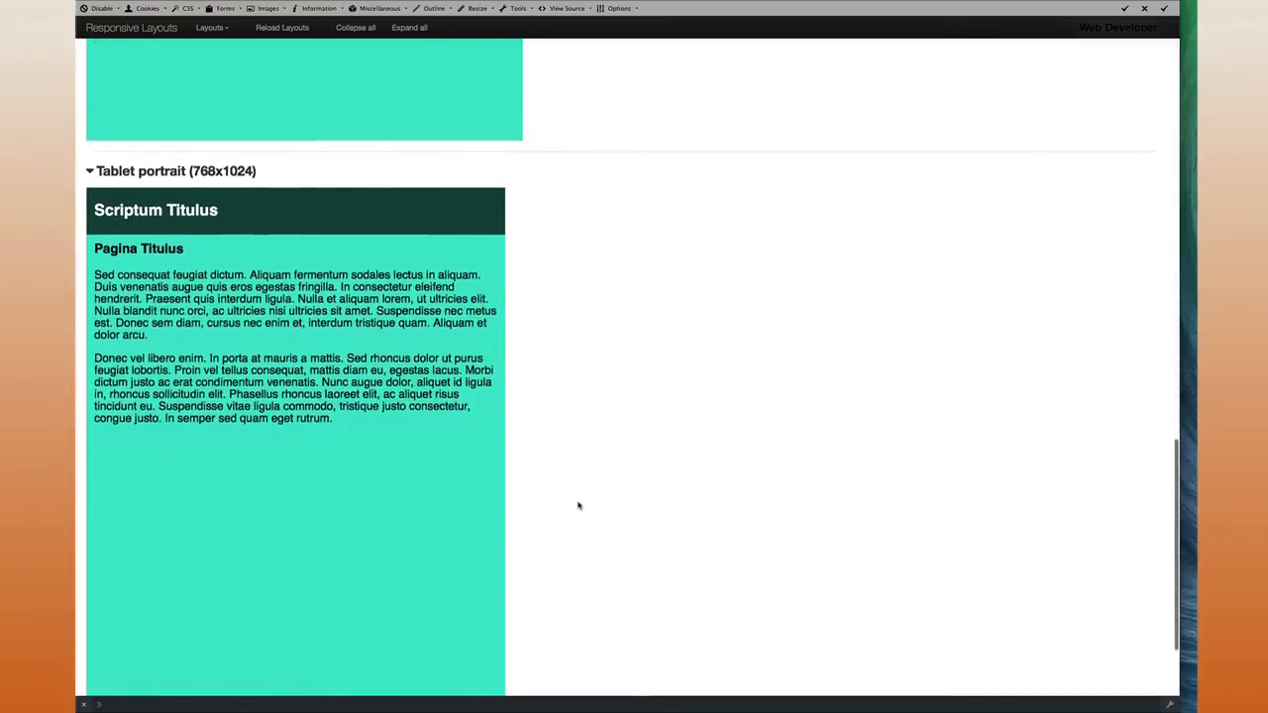
scroll(579, 505, down, 1)
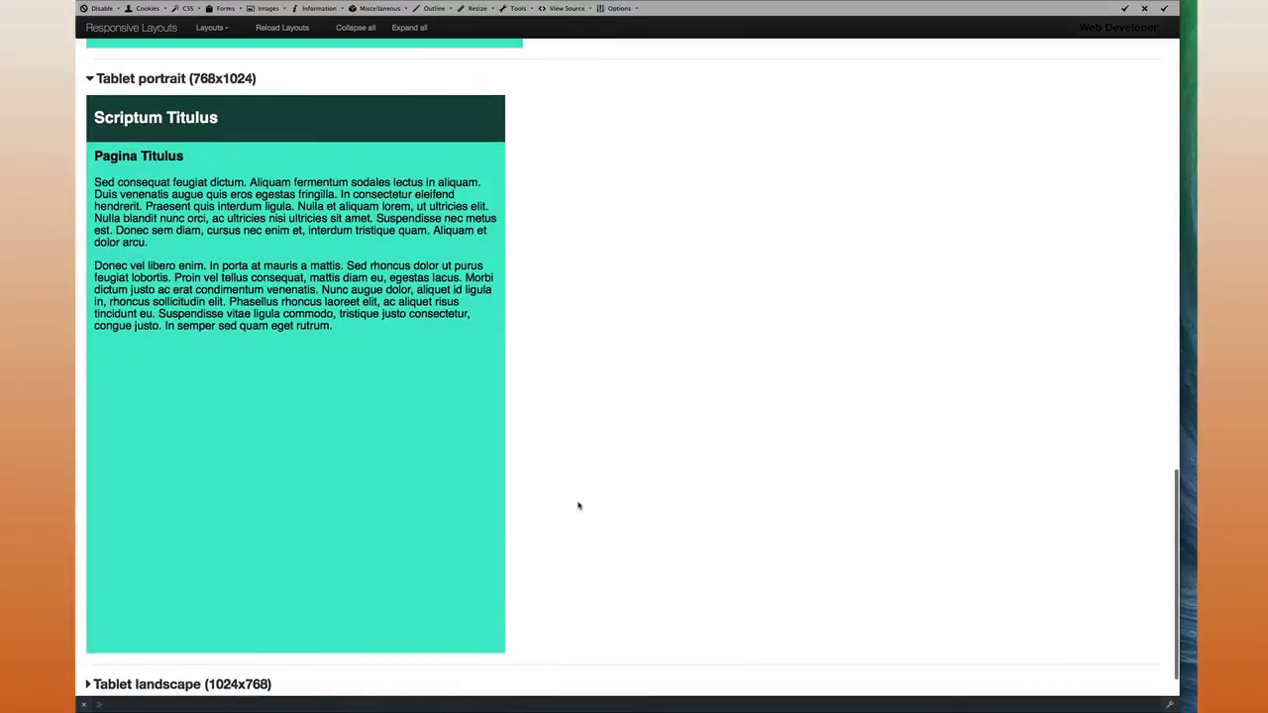
scroll(579, 505, up, 2)
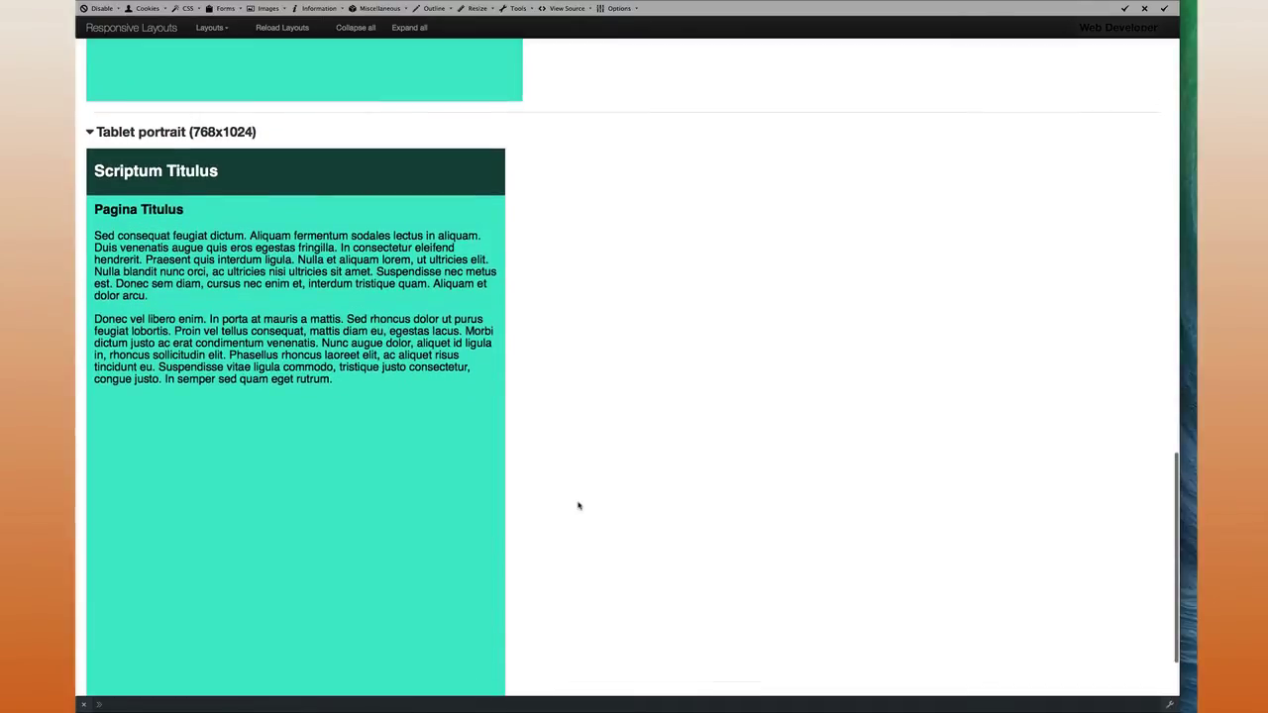
scroll(579, 505, up, 1)
scroll(579, 505, down, 1)
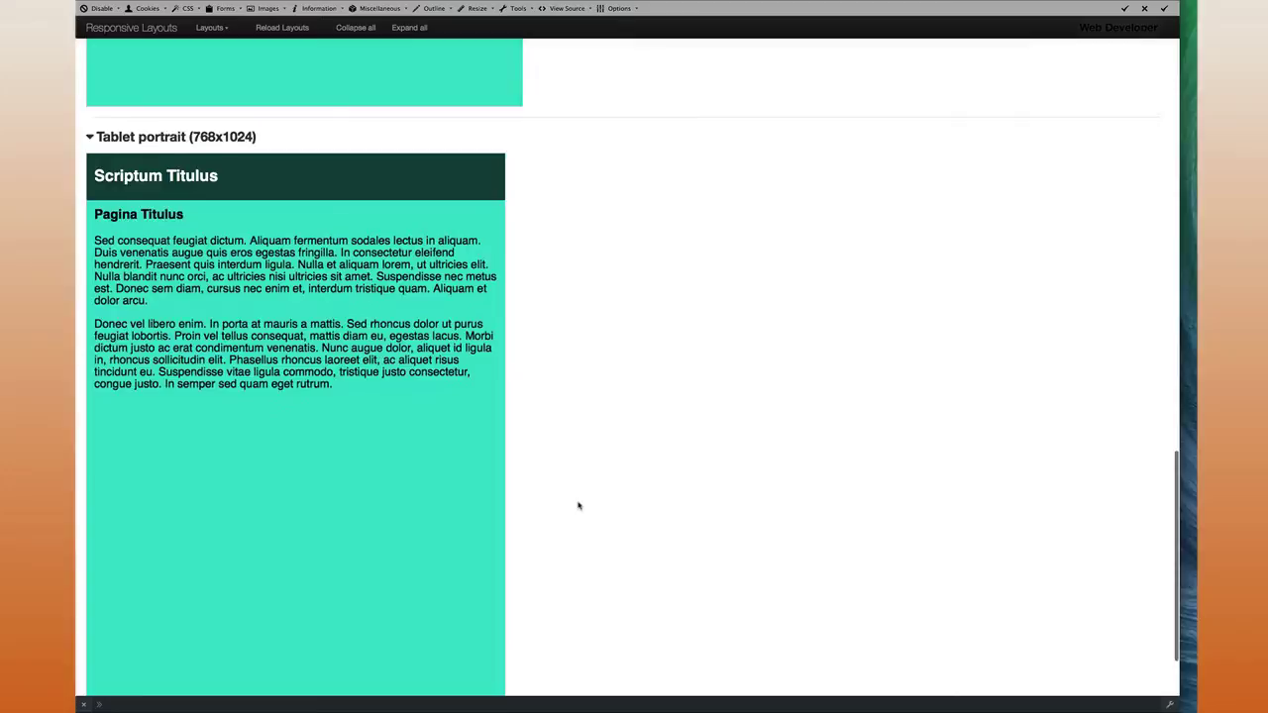
Step: Expand the Tablet landscape (1024x768) preview and check its styling against the Tablet portrait preview
scroll(579, 505, down, 3)
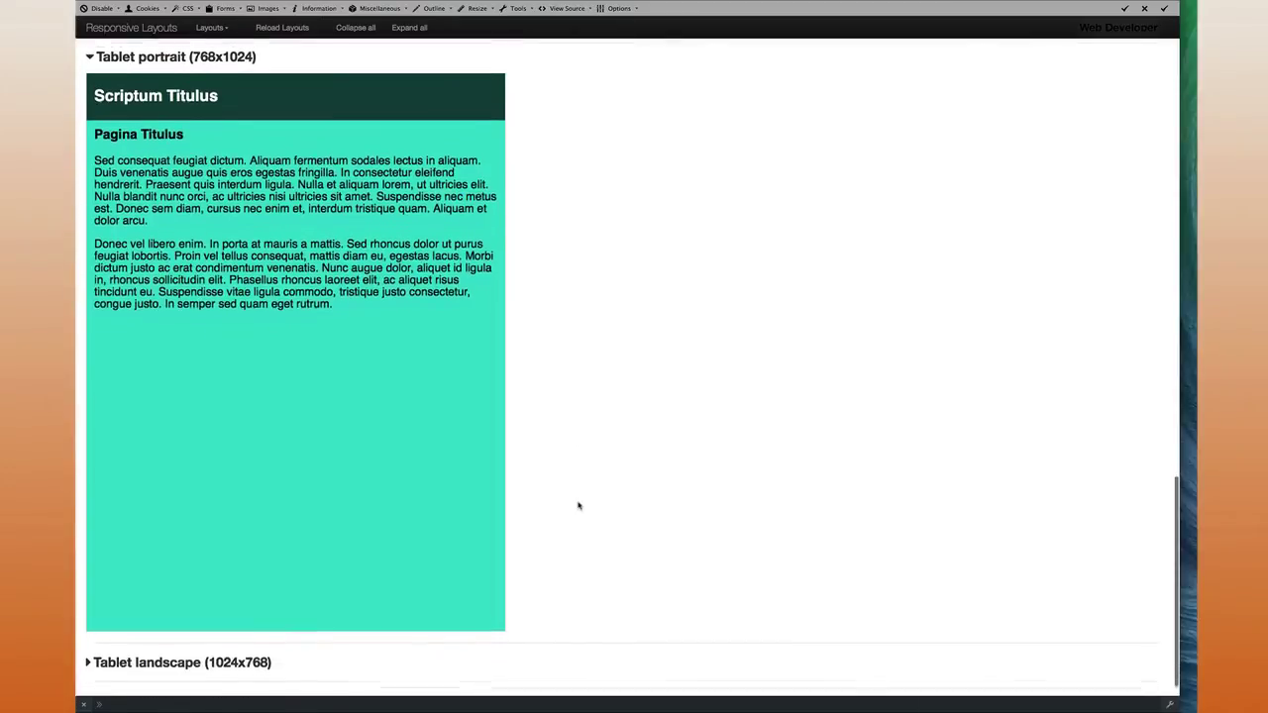
scroll(578, 506, down, 1)
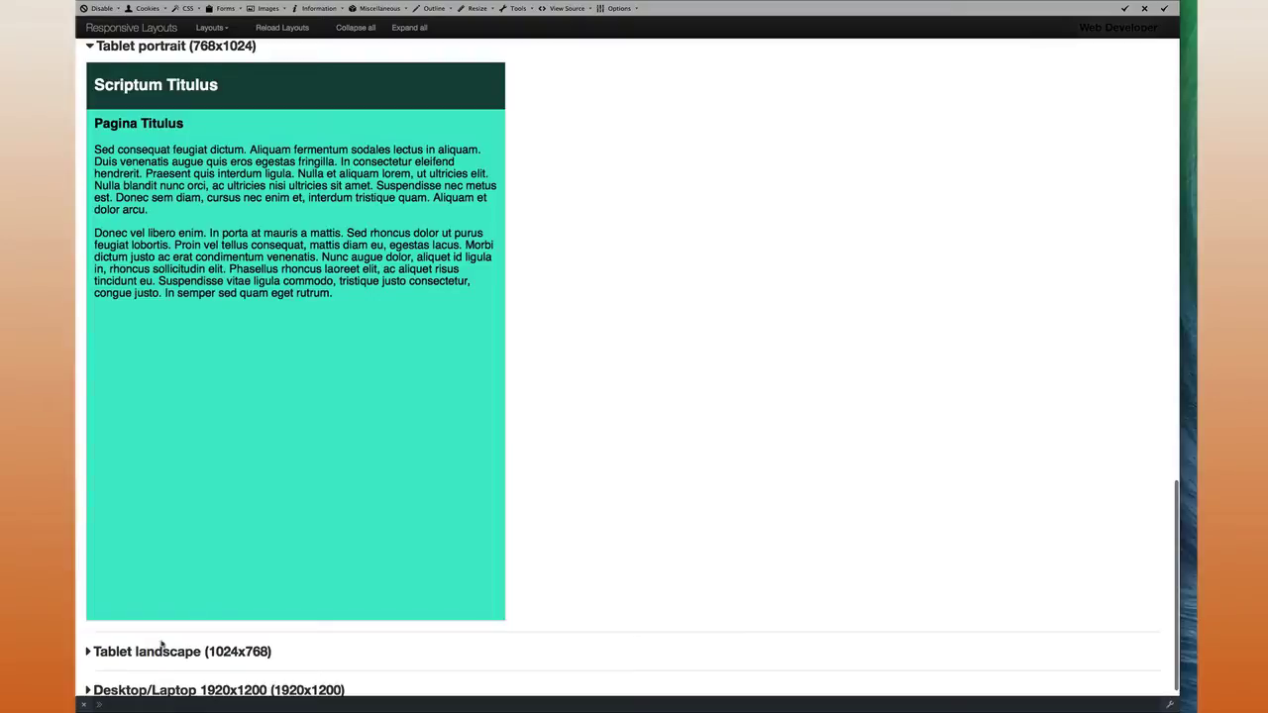
click(87, 652)
scroll(668, 462, down, 6)
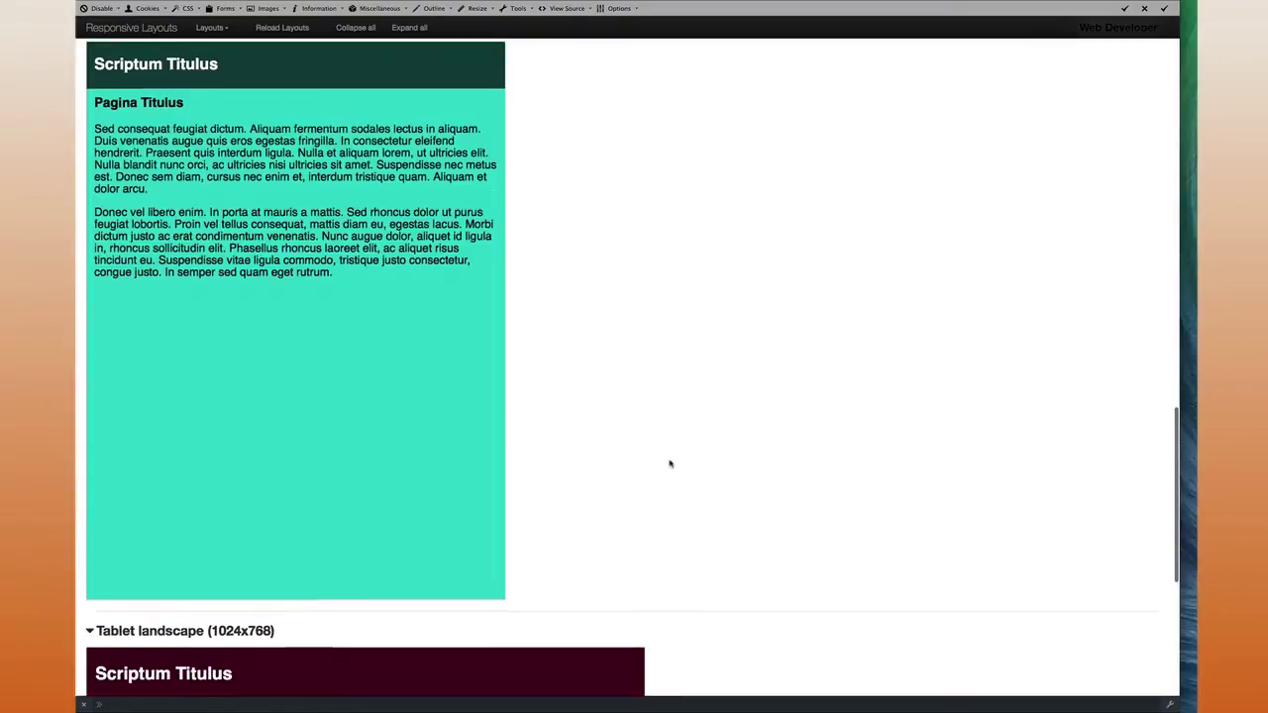
scroll(668, 461, down, 5)
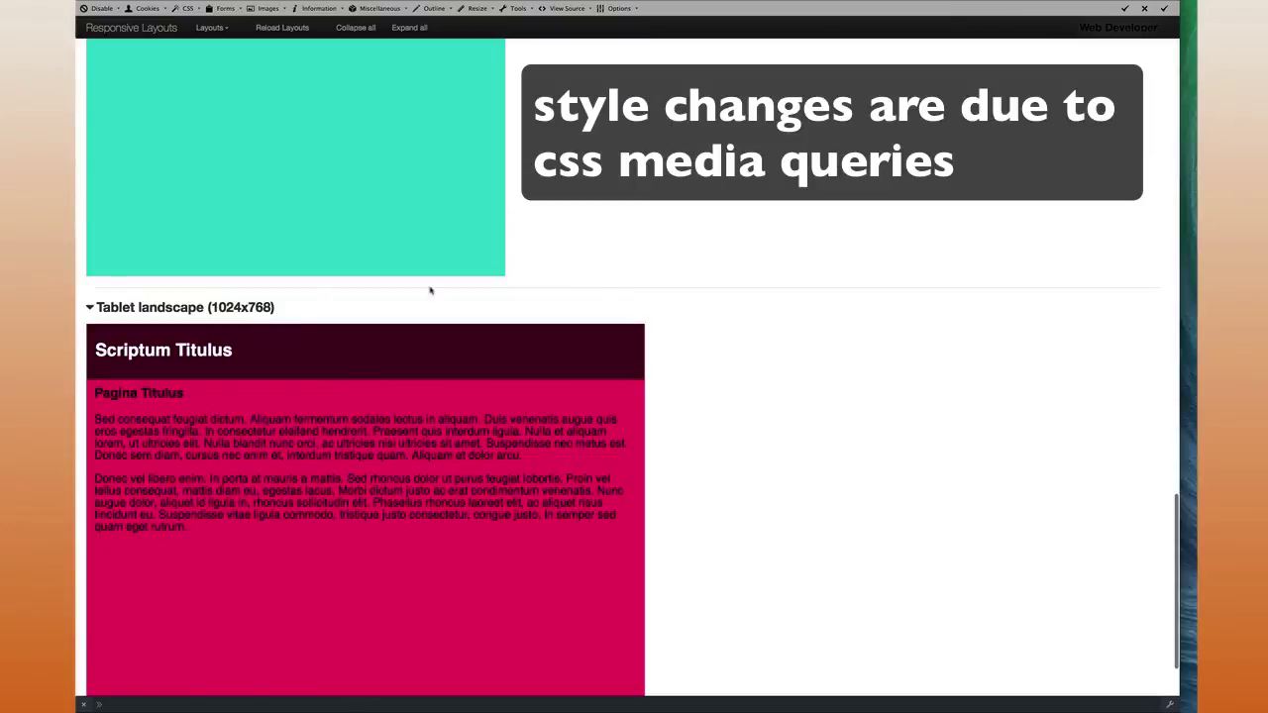
Step: Expand the Desktop/Laptop (1920x1200) preview and view the whole layout
scroll(694, 354, down, 3)
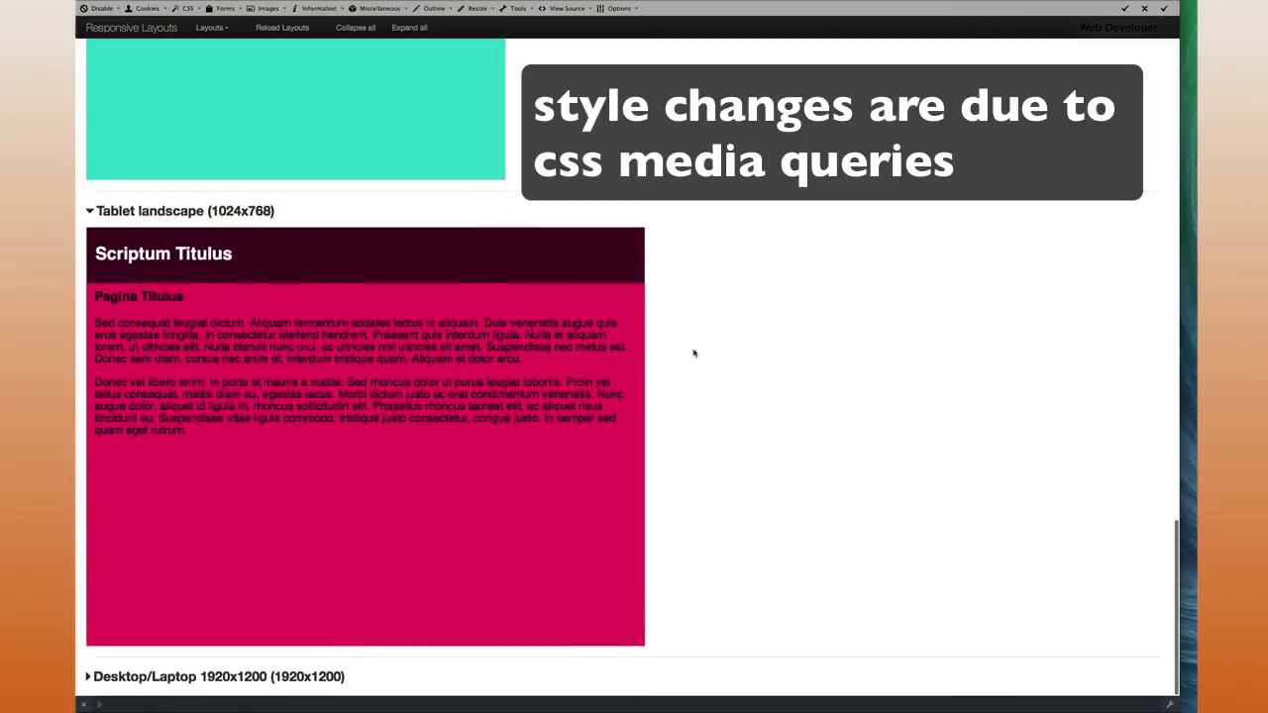
click(86, 680)
scroll(721, 499, down, 2)
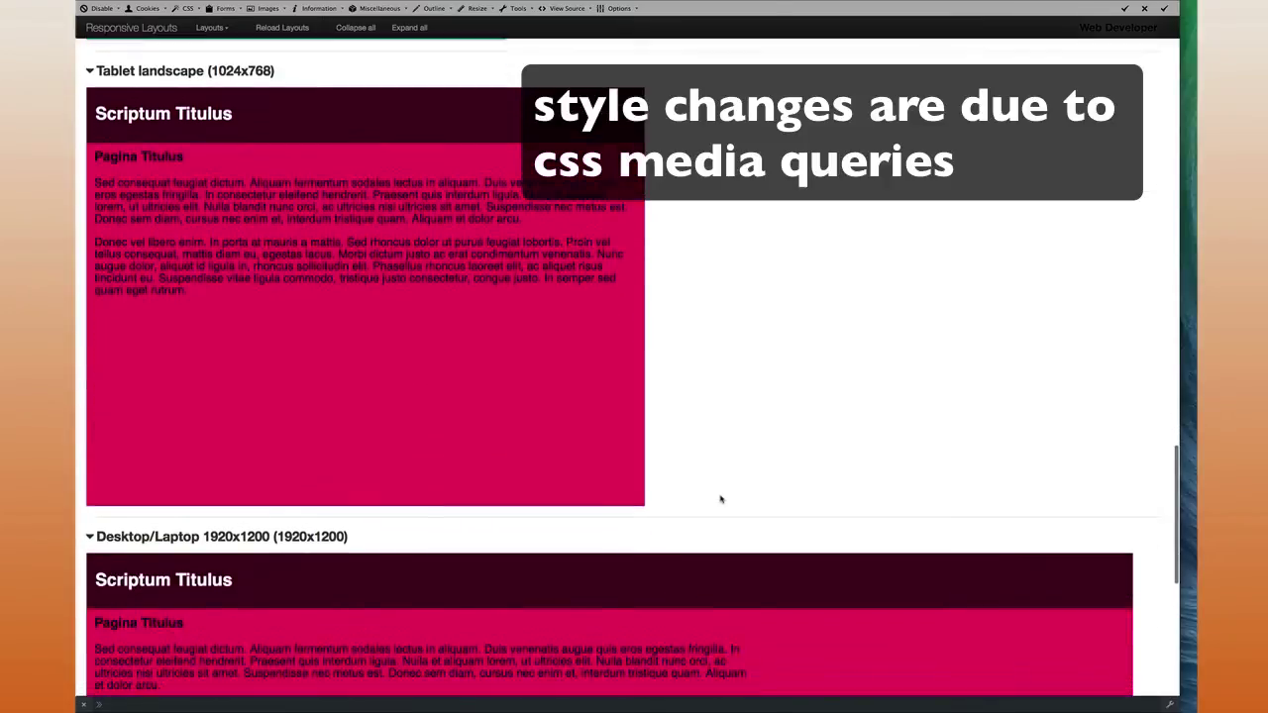
scroll(721, 500, down, 8)
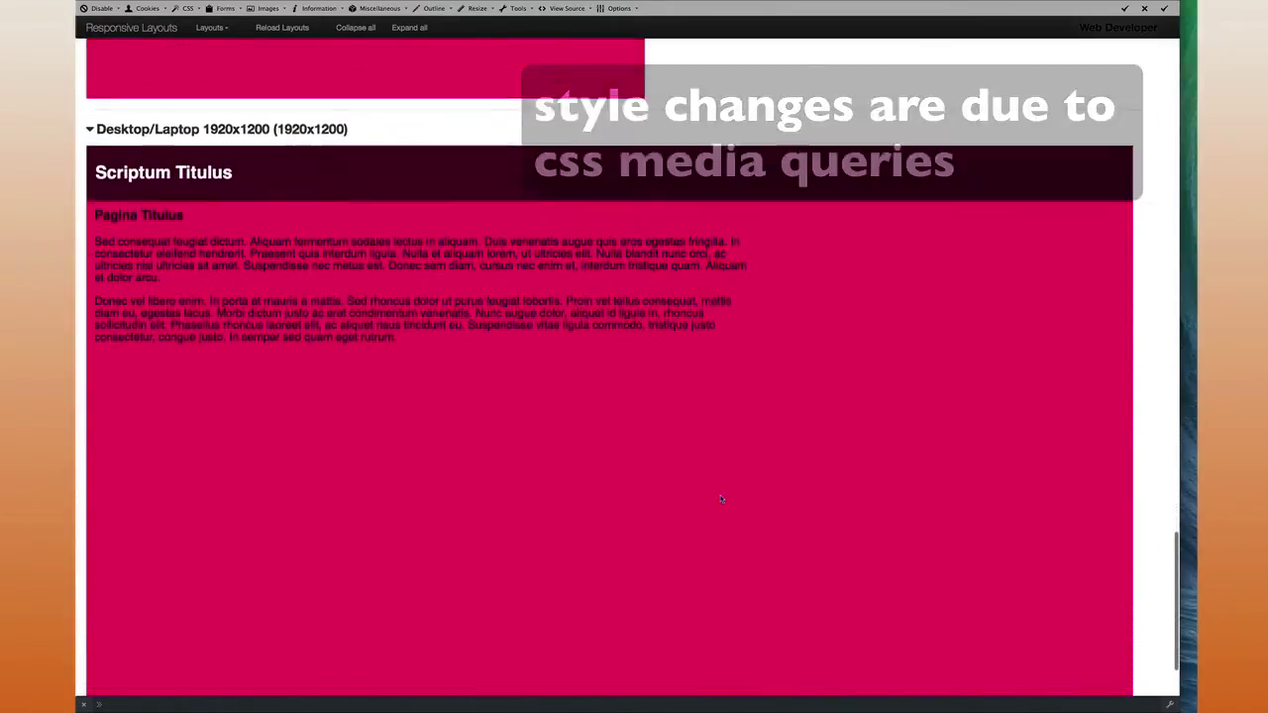
scroll(721, 499, down, 2)
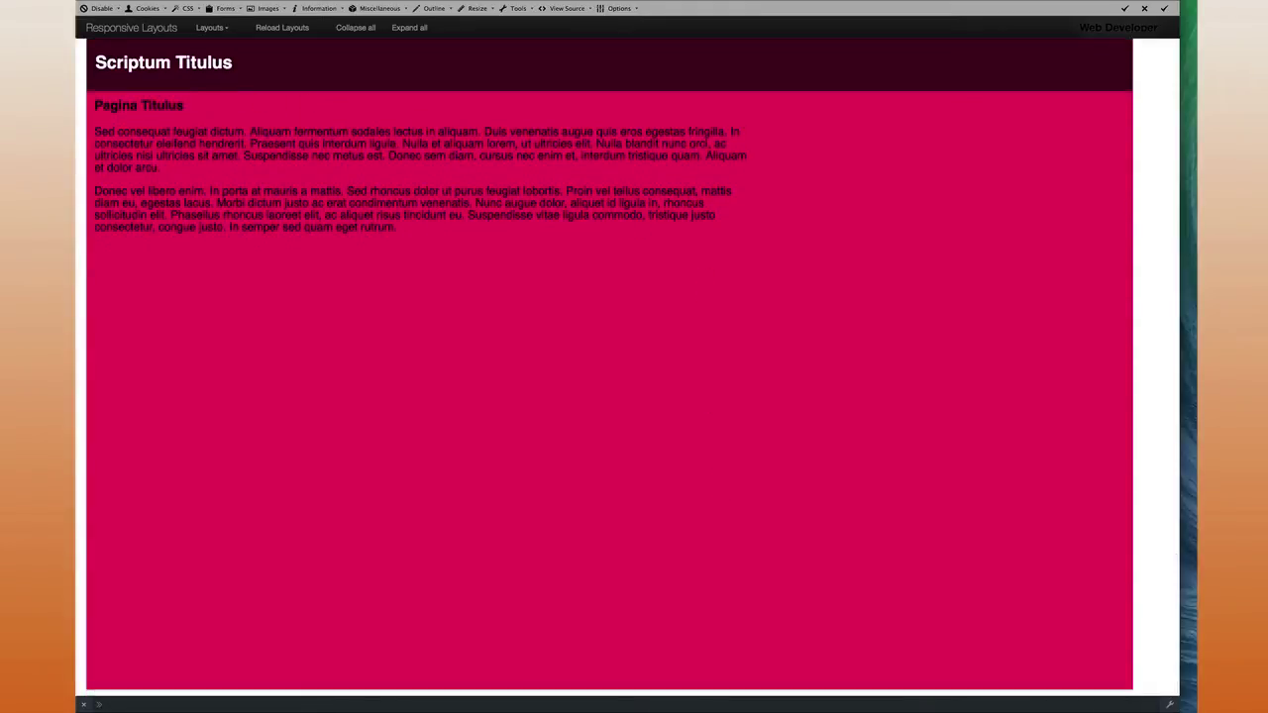
Step: Return to the practice.html page and show it in Firefox's built-in Responsive Design View
key(super+w)
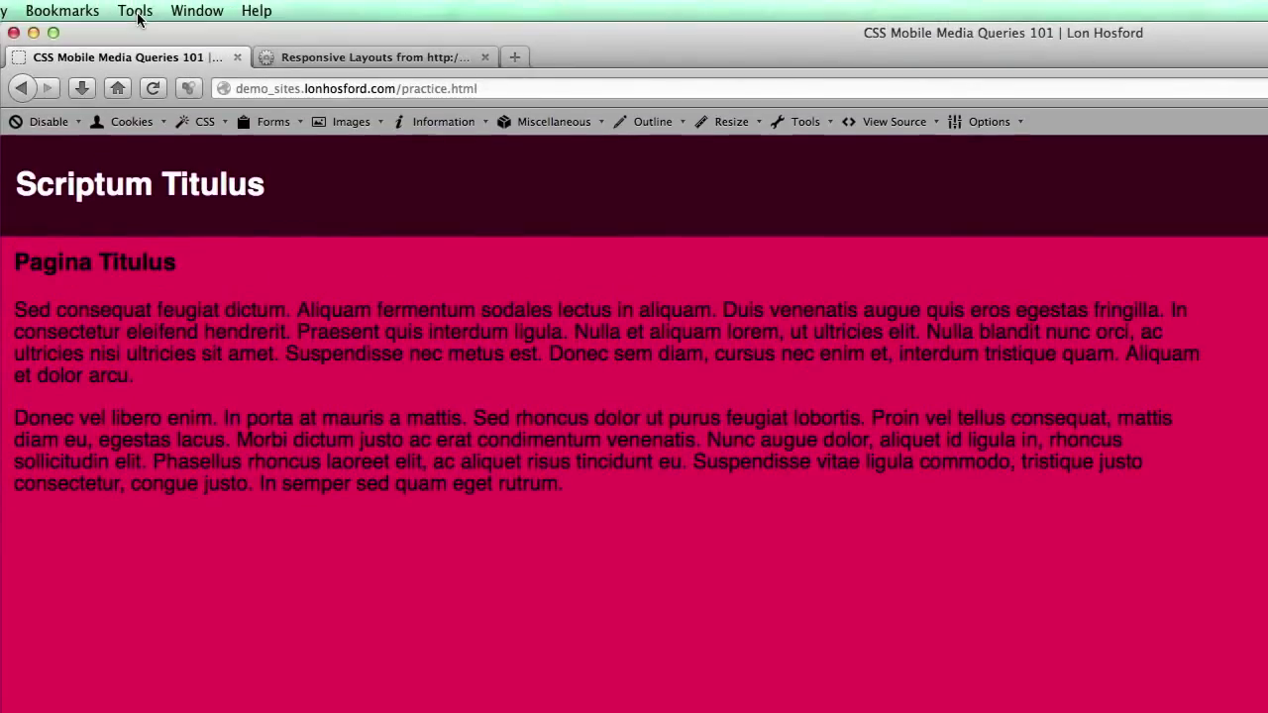
click(135, 11)
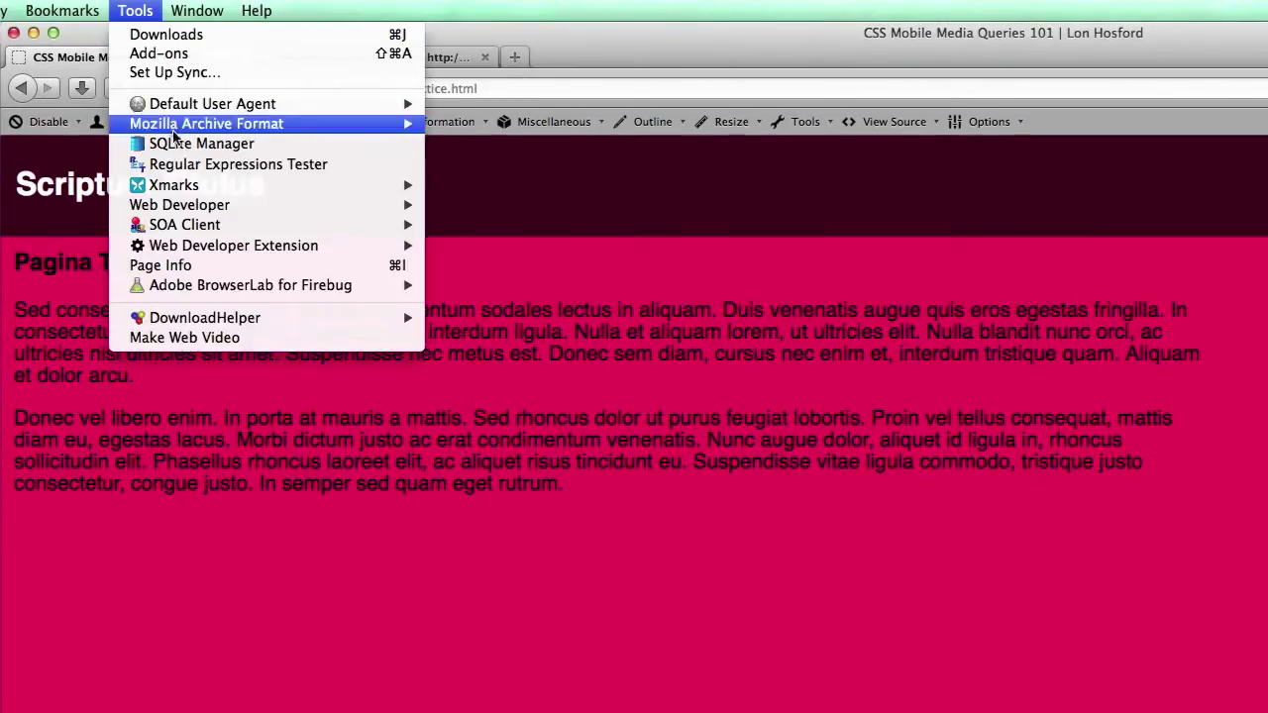
mouse_move(195, 210)
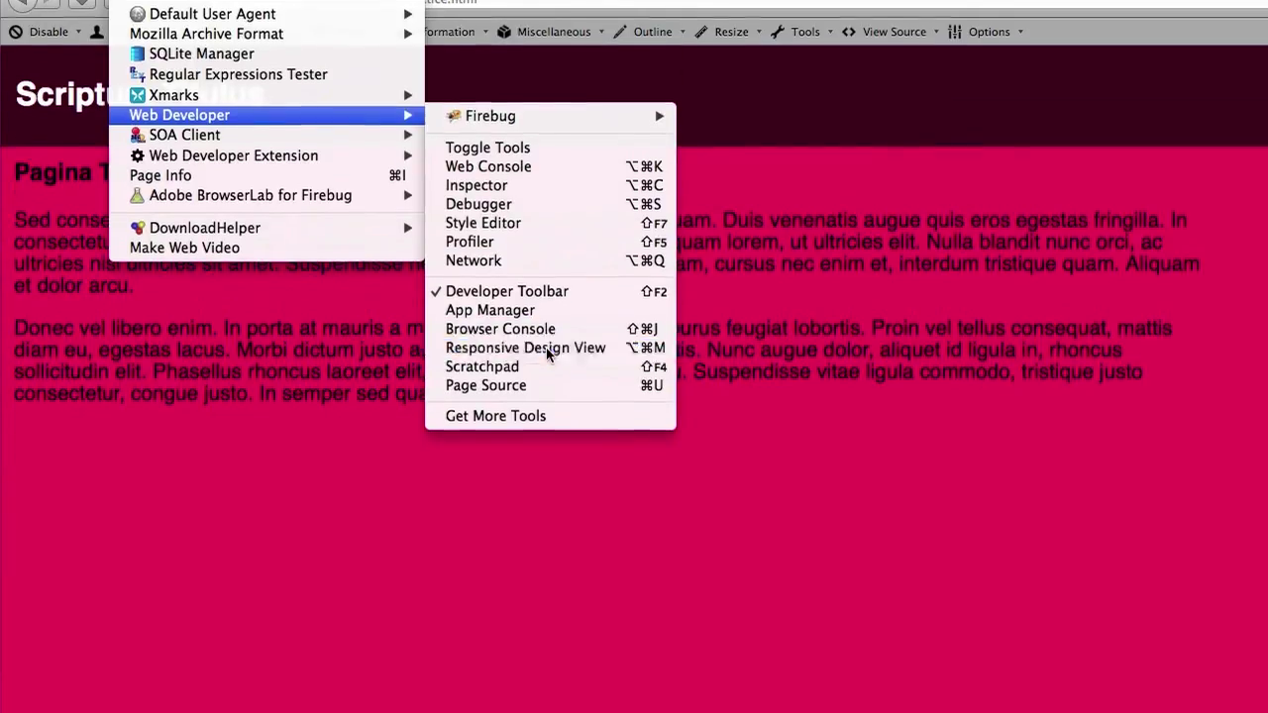
click(546, 437)
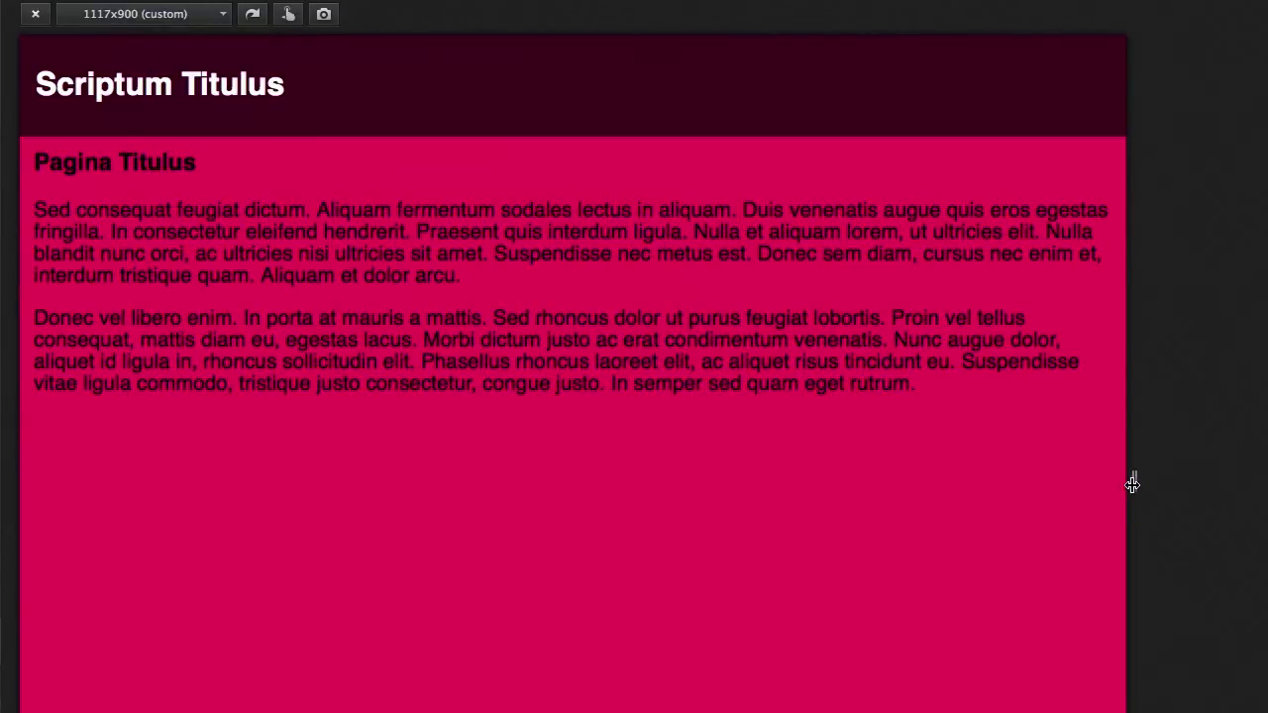
Step: Narrow the viewport to about 1027x900, and check the page at the 320x480 preset in both portrait and landscape orientation
drag(1132, 485, 1044, 486)
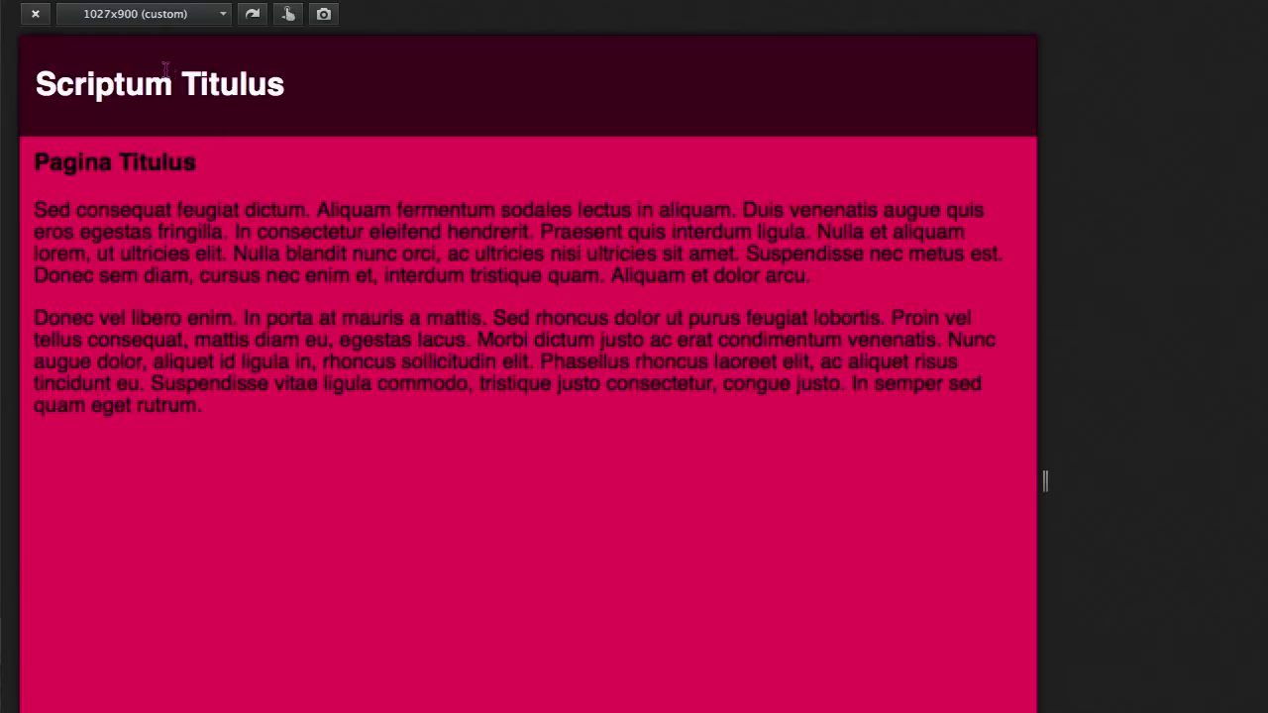
click(155, 17)
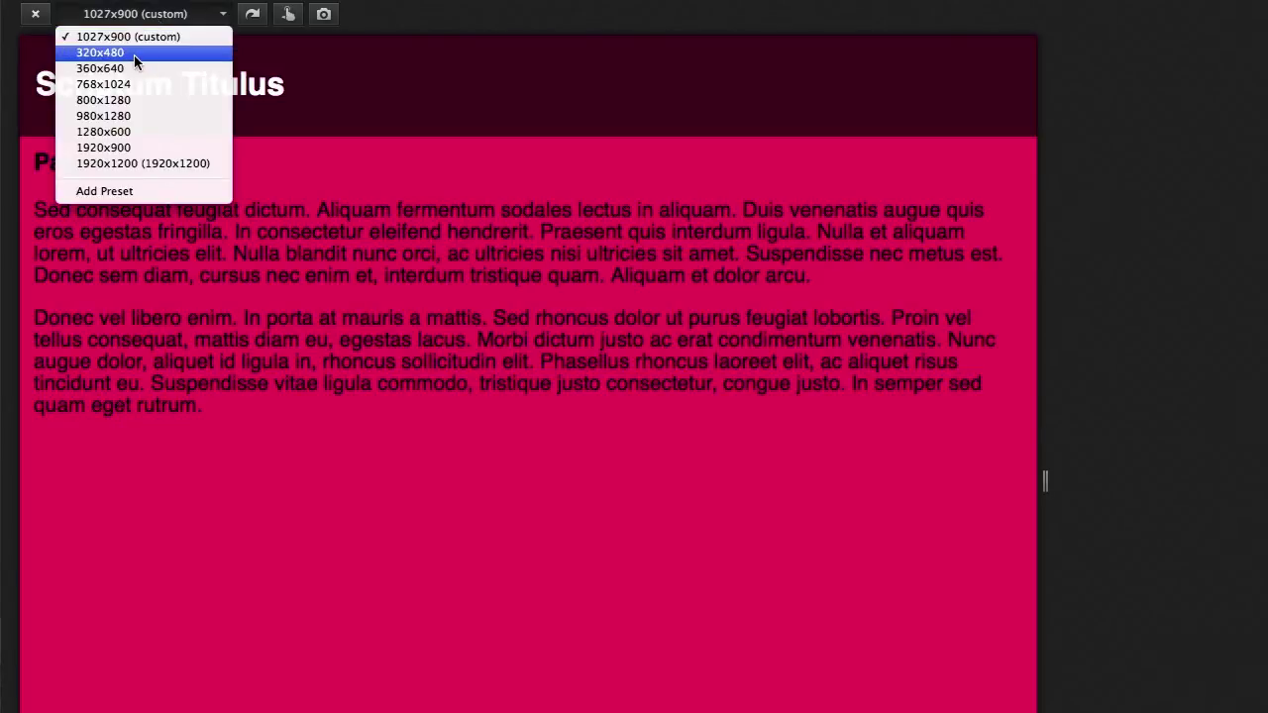
click(136, 62)
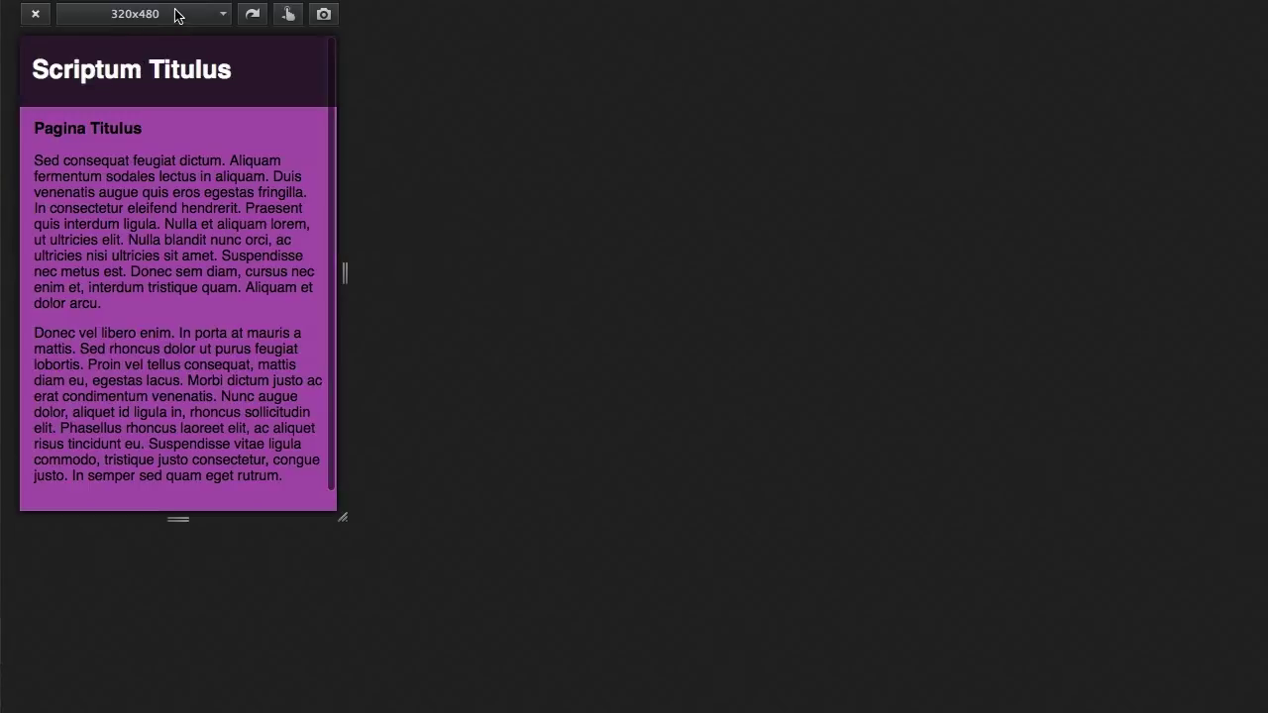
click(252, 14)
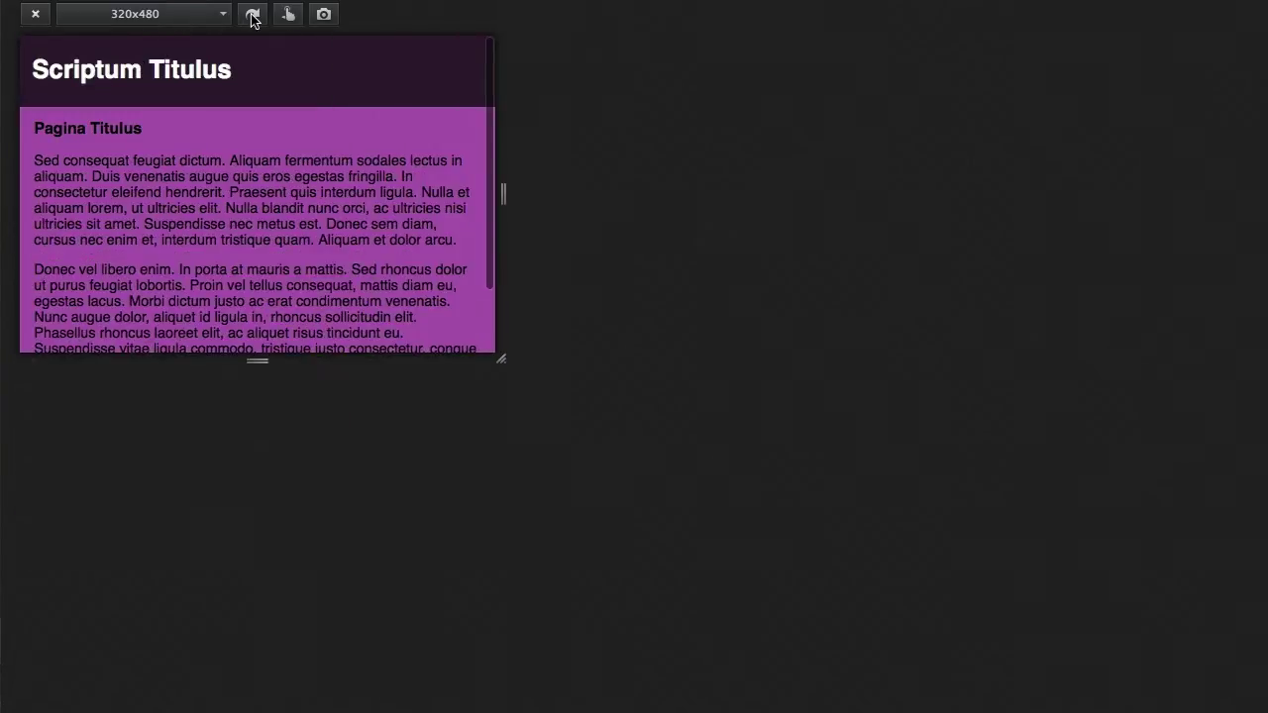
click(253, 14)
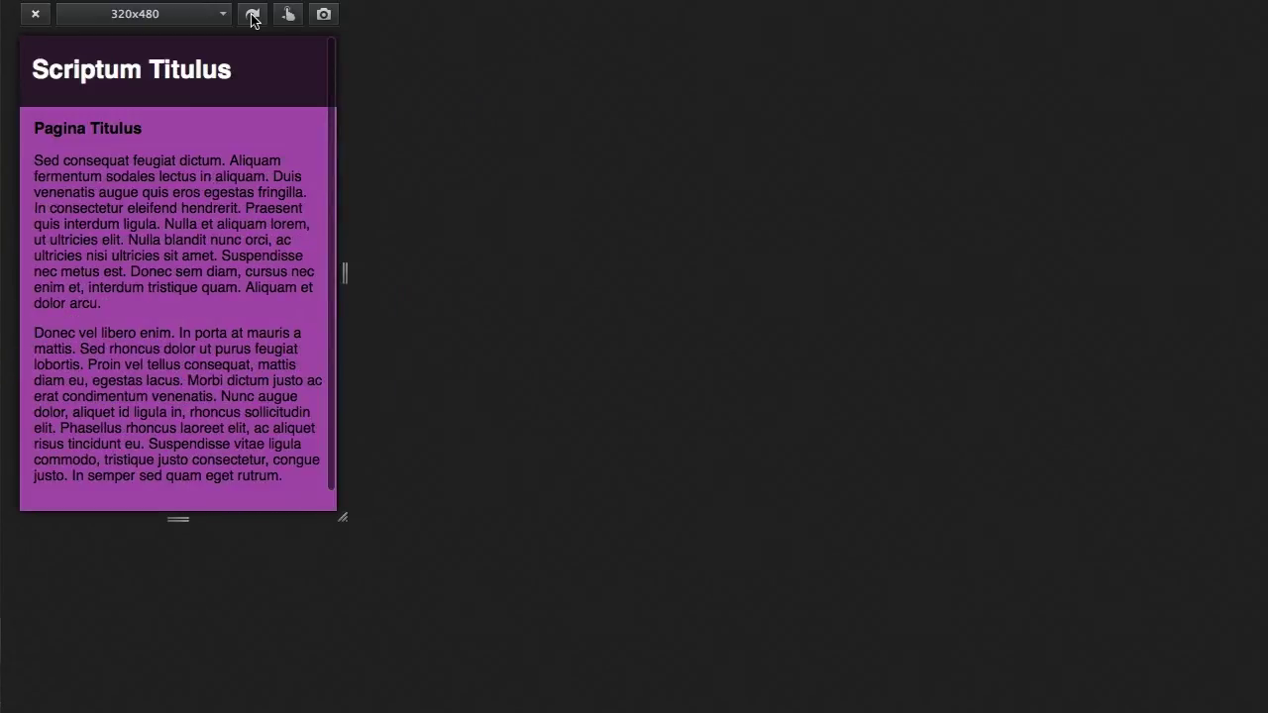
Step: Switch the viewport to the 768x1024 preset and compare its landscape and portrait orientations, ending in portrait
click(167, 17)
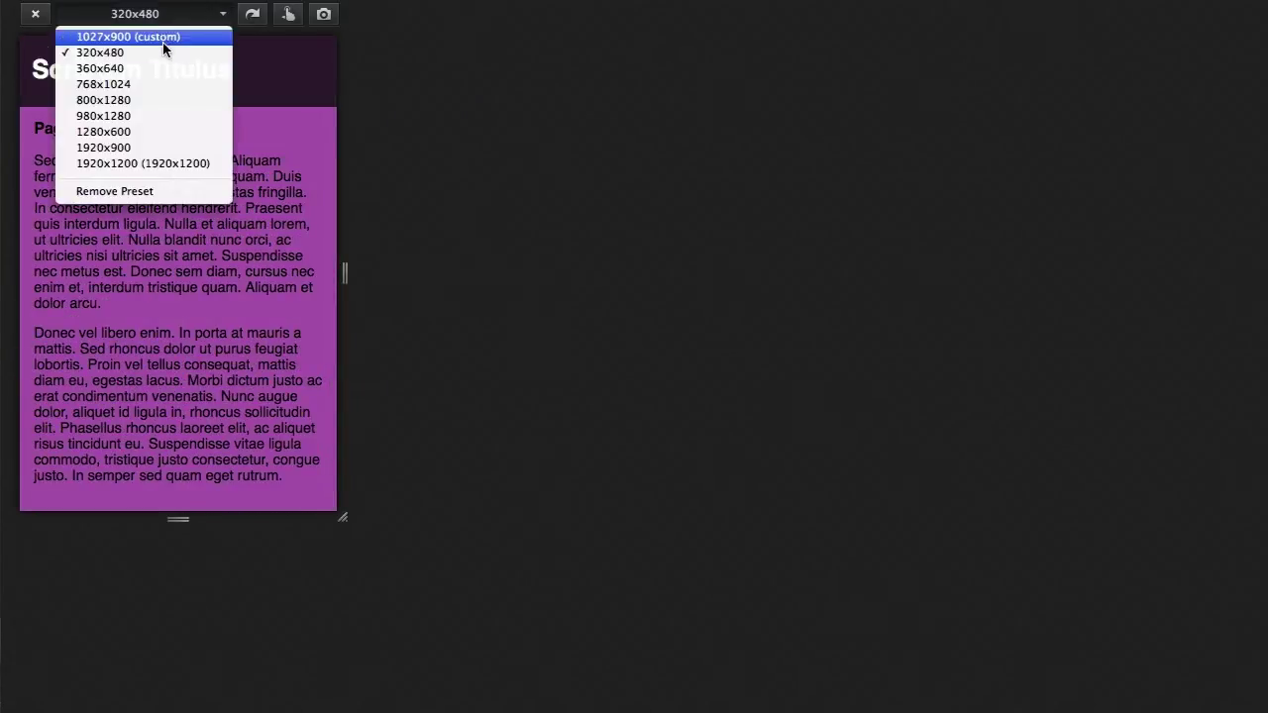
click(158, 85)
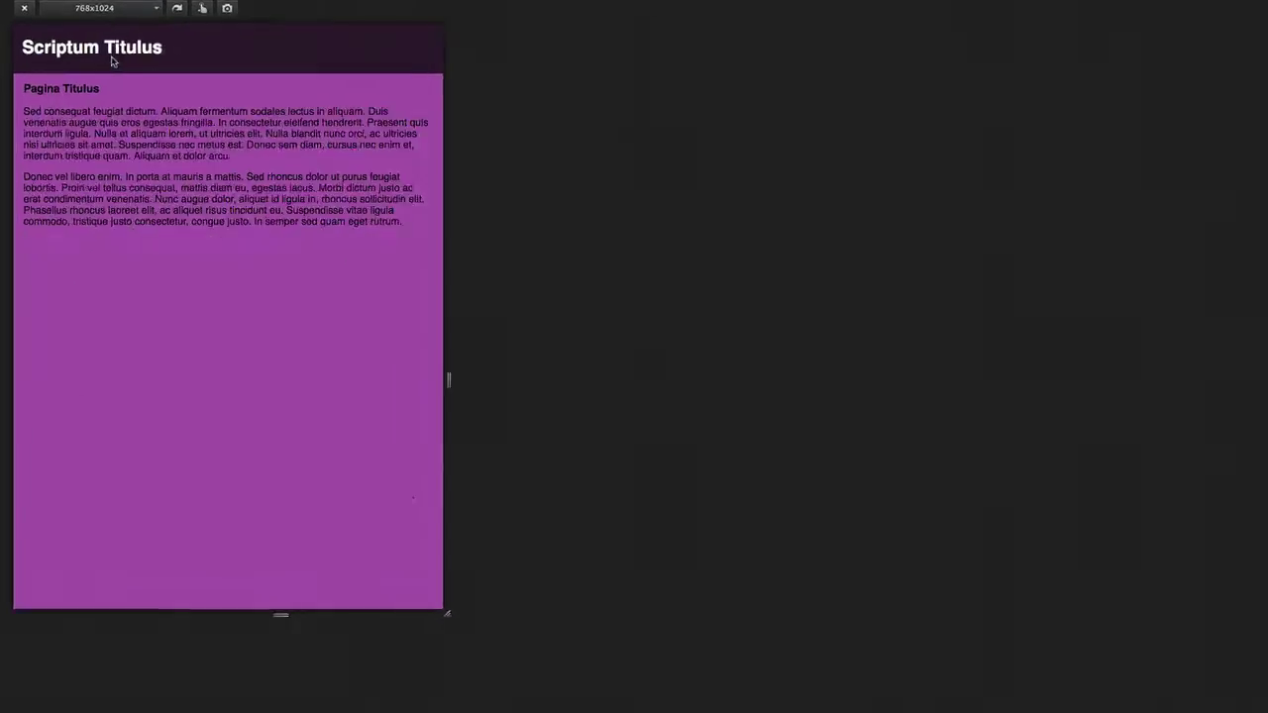
click(163, 9)
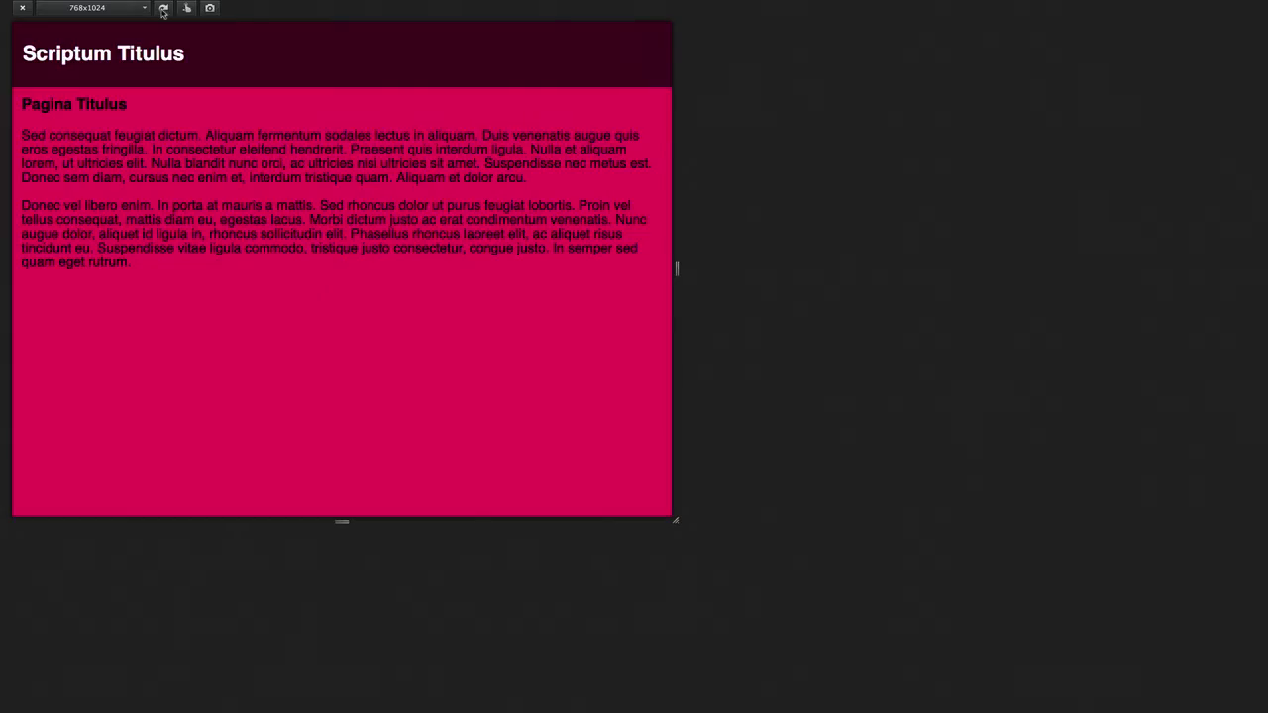
click(163, 9)
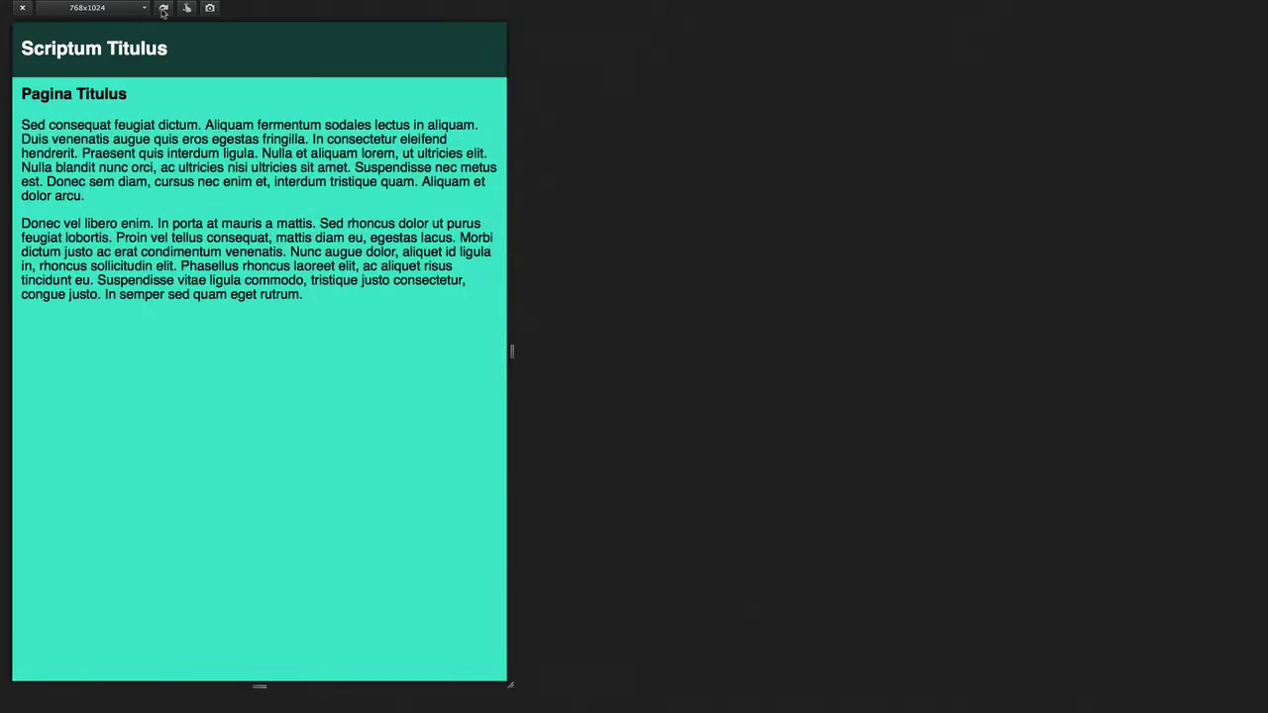
click(164, 9)
click(164, 9)
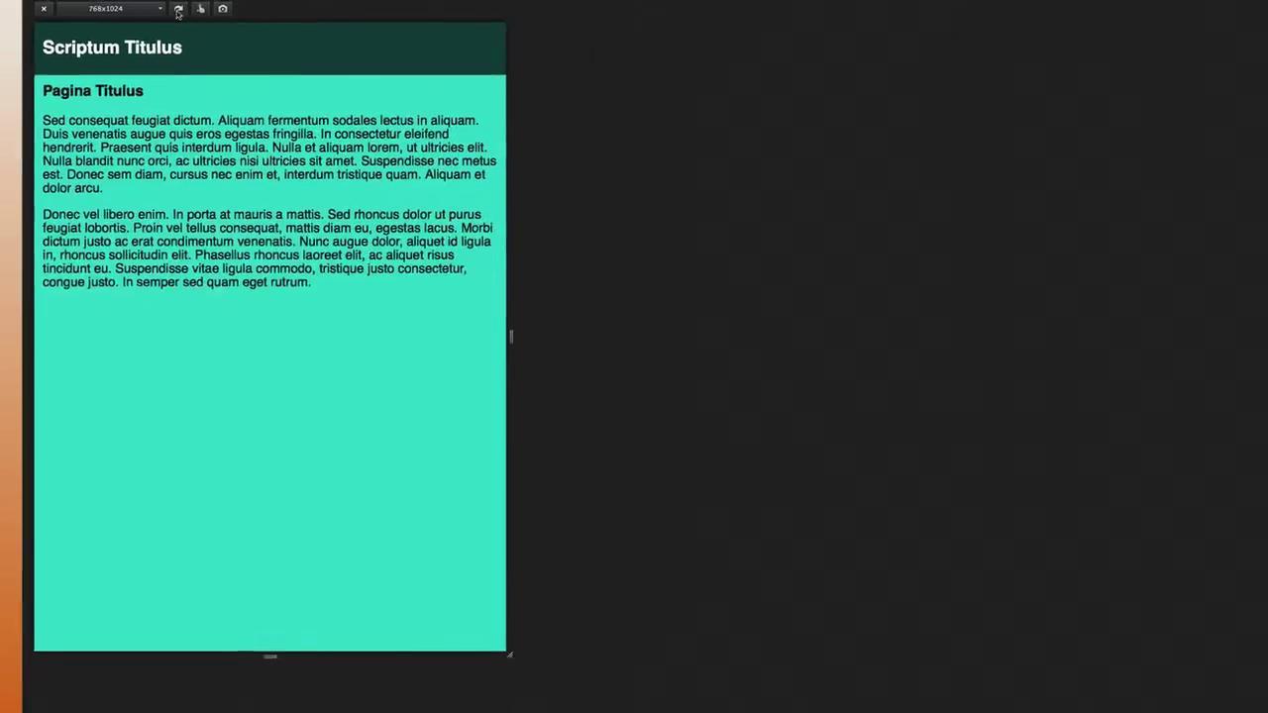
Step: Apply the 1920x1200 preset and resize the viewport width freely, down to about 328 px and back up to about 569 px
click(163, 12)
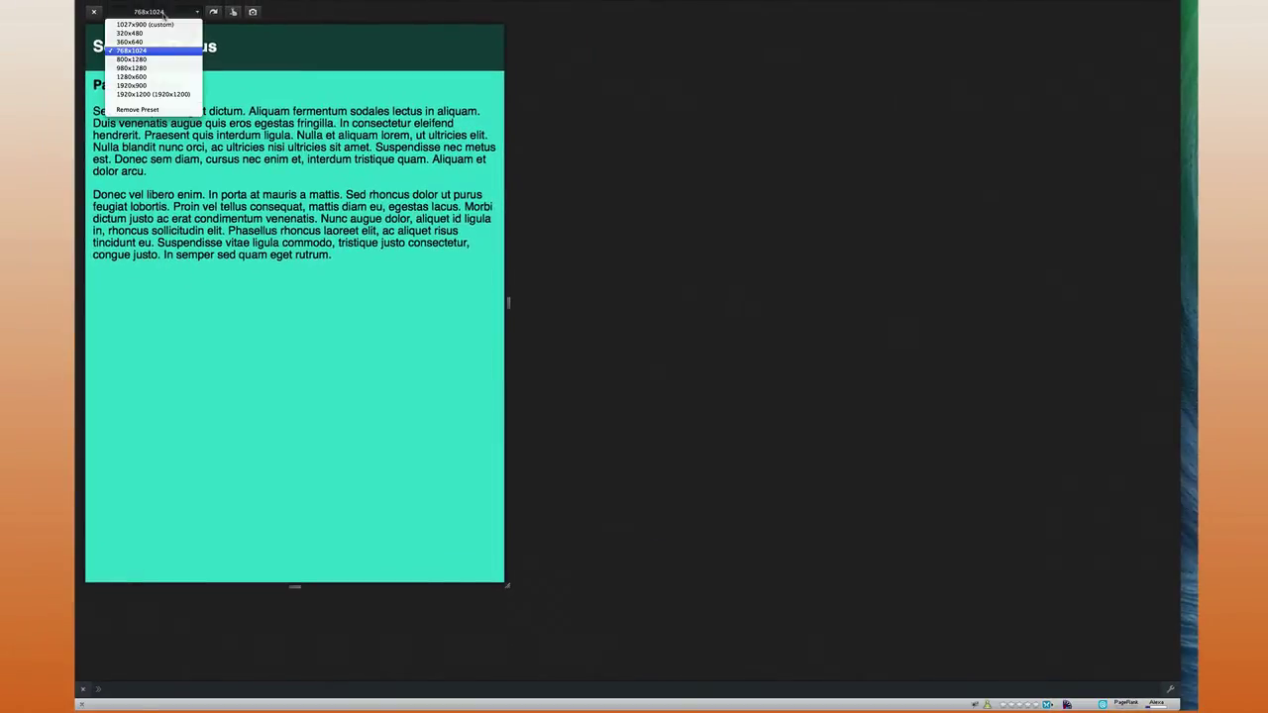
click(162, 94)
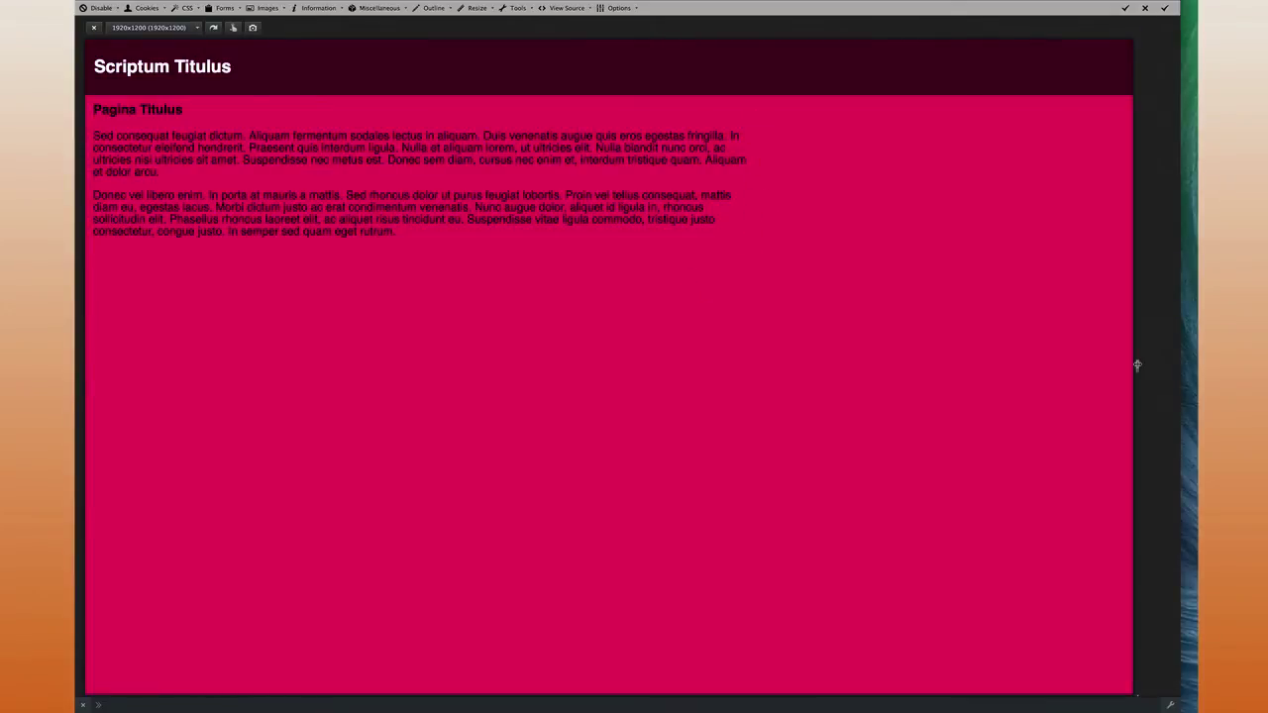
drag(1137, 366, 464, 370)
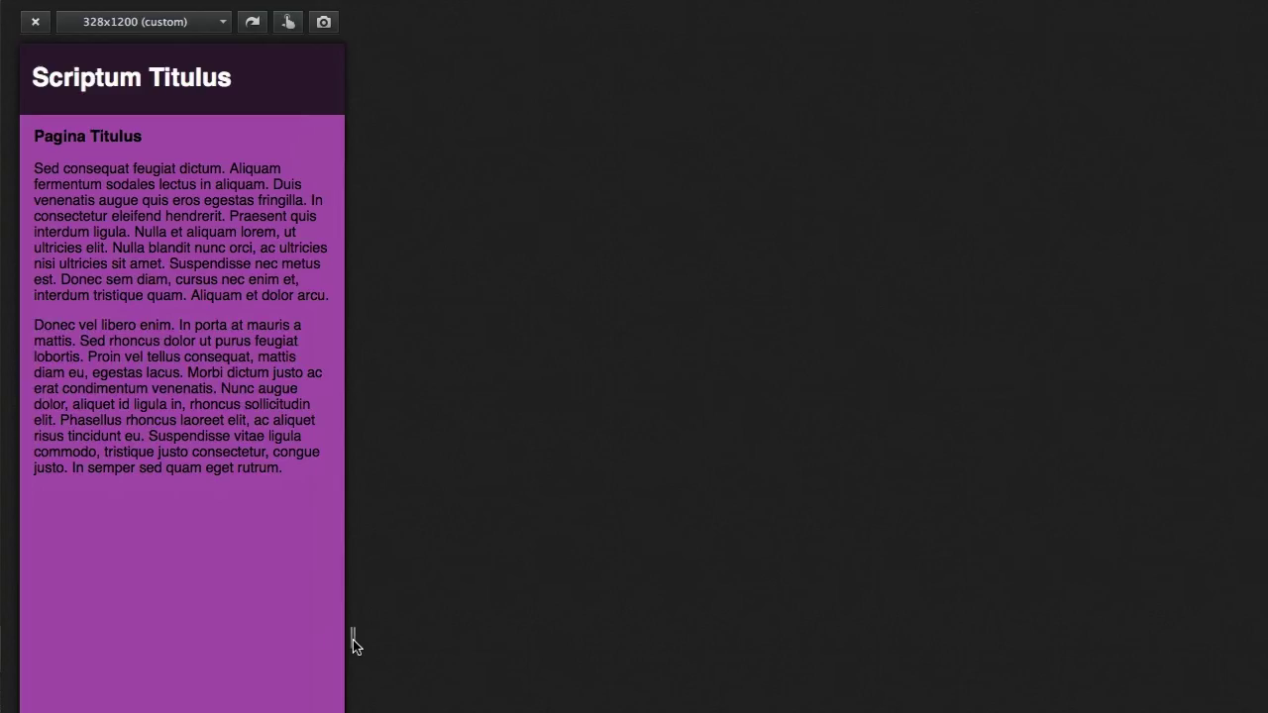
drag(349, 642, 591, 654)
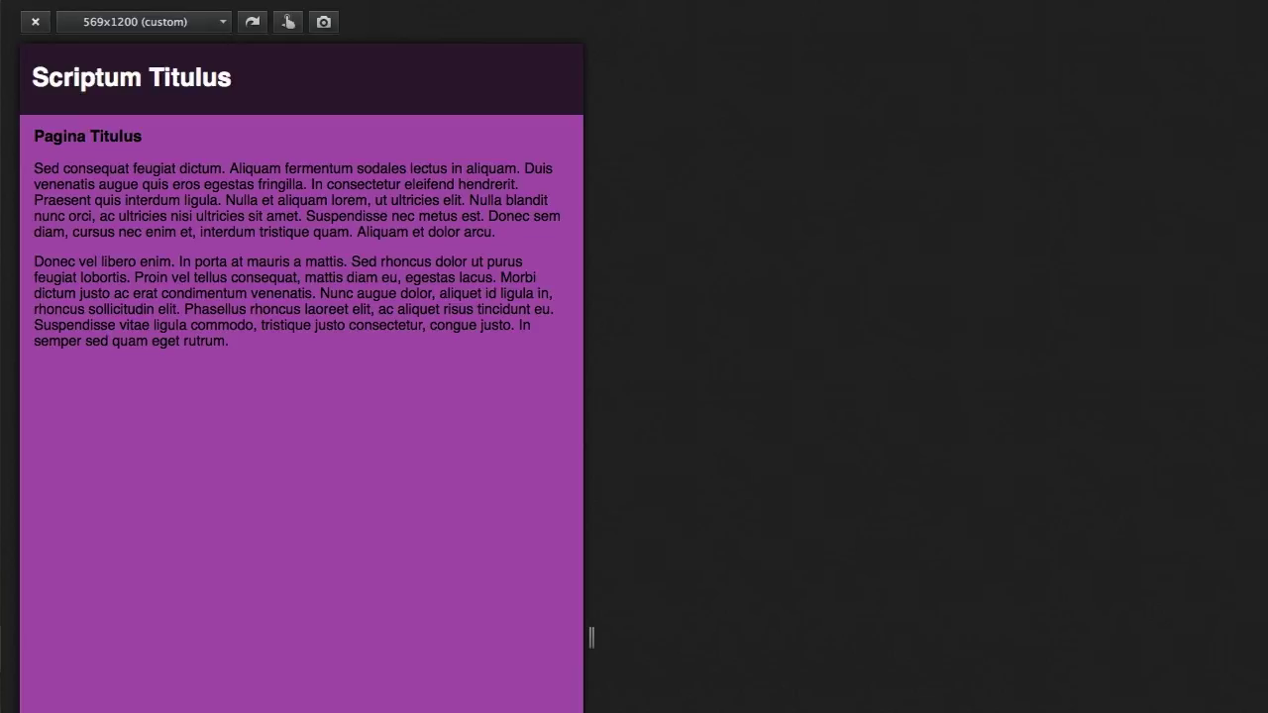
Step: Set the viewport to the 768x1024 preset size to view the page's tablet portrait styling
click(144, 22)
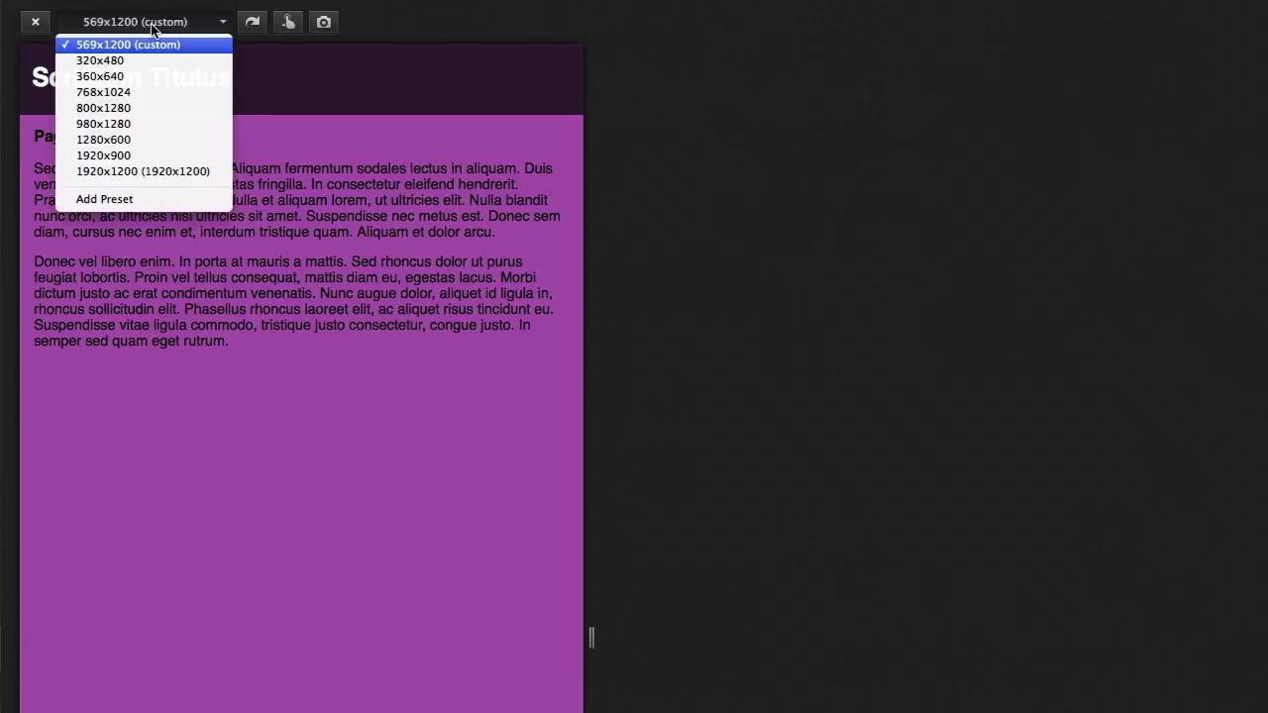
click(143, 93)
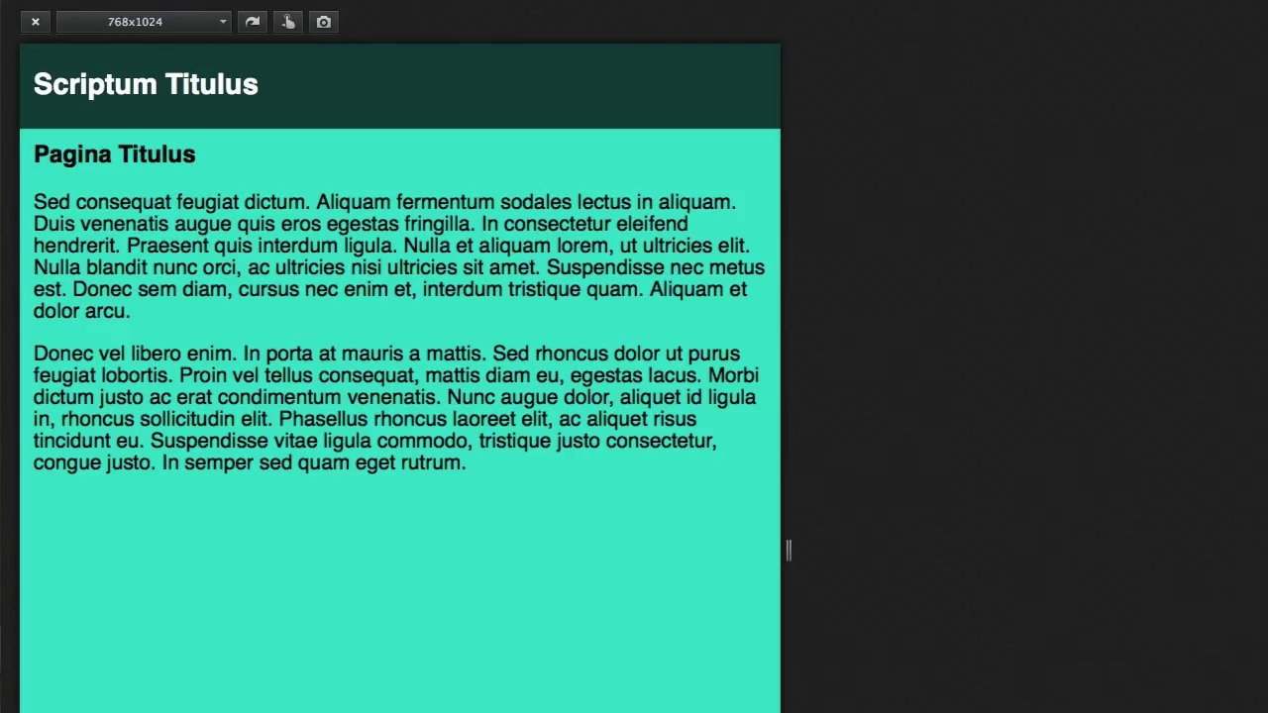